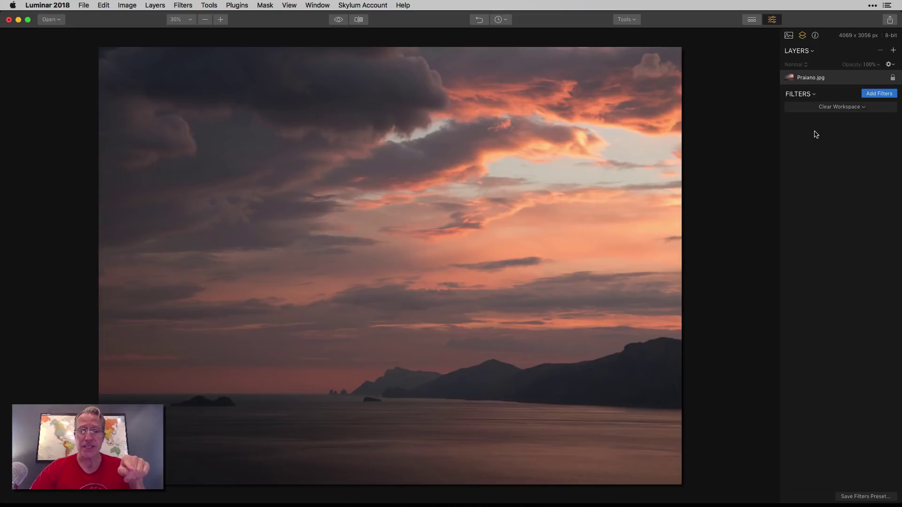
- Add a new adjustment layer above Praiano.jpg and briefly view a before/after split
left_click(893, 50)
left_click(862, 65)
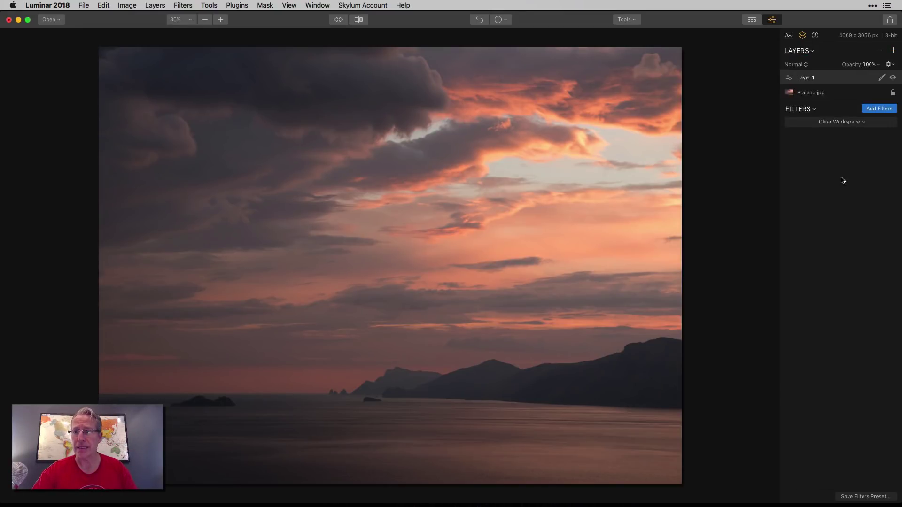
left_click(832, 96)
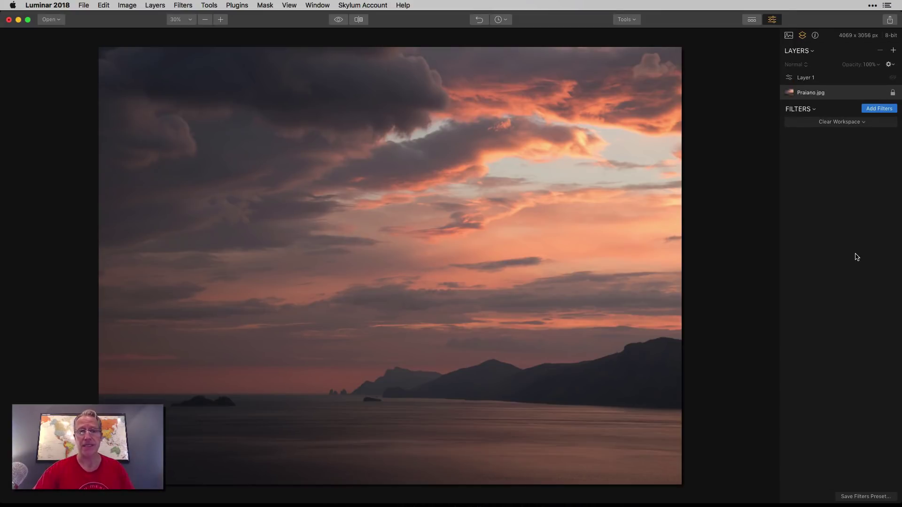
left_click(364, 20)
left_click(353, 22)
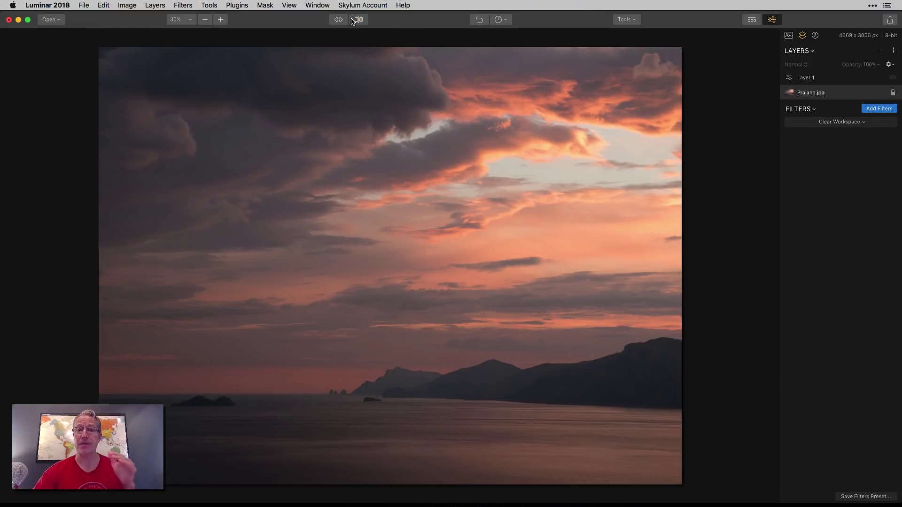
- Select Layer 1 and bring up the preset thumbnails
left_click(837, 80)
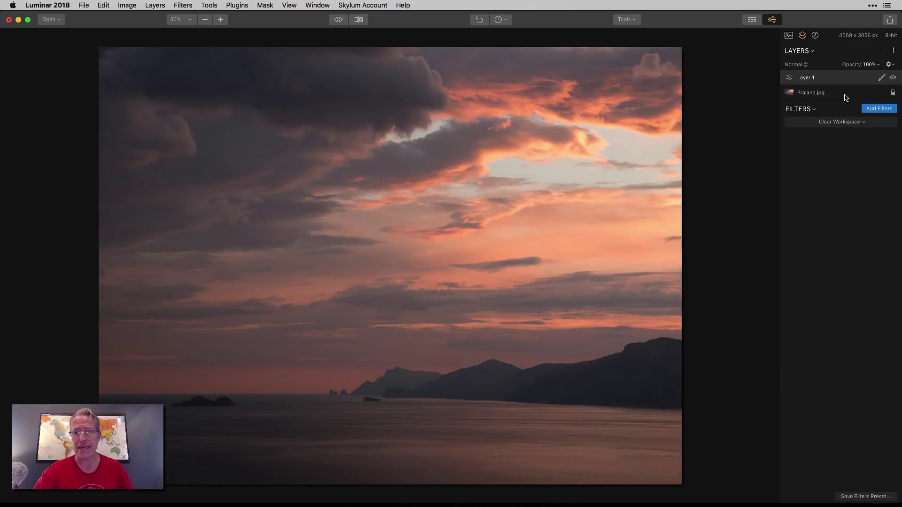
left_click(845, 96)
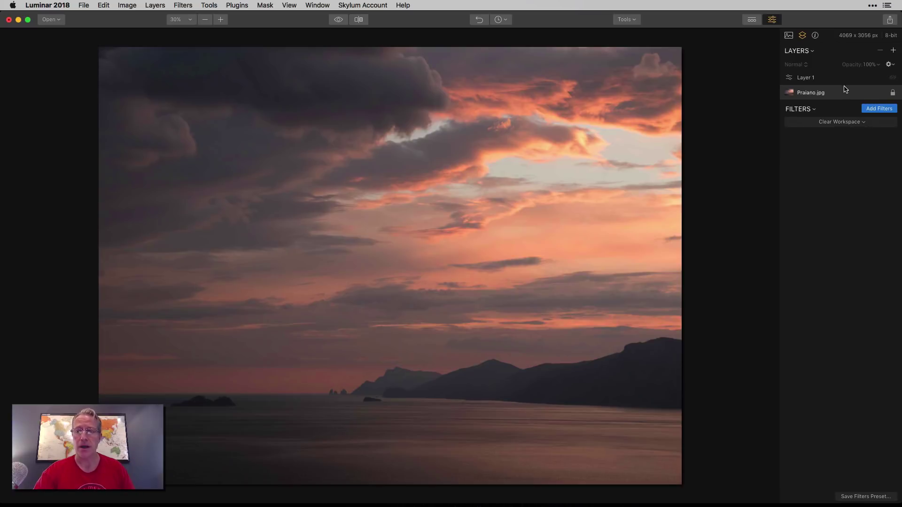
left_click(843, 84)
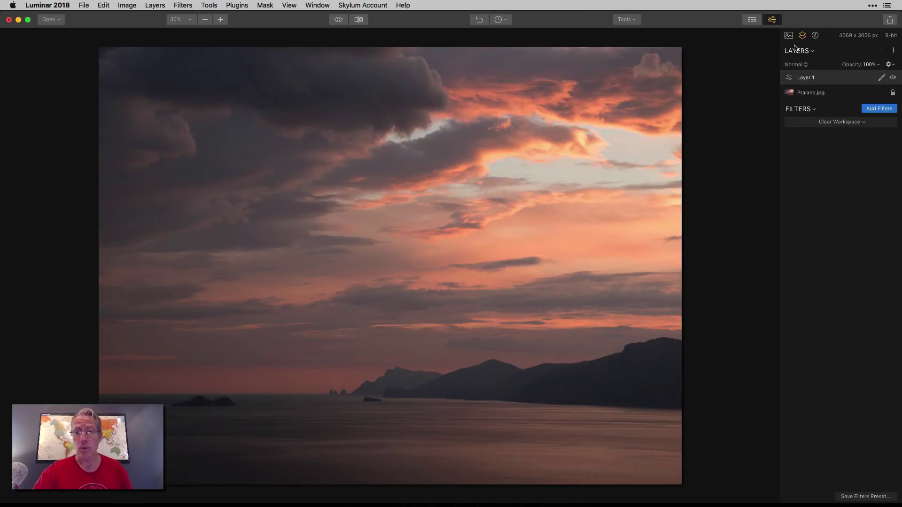
left_click(752, 20)
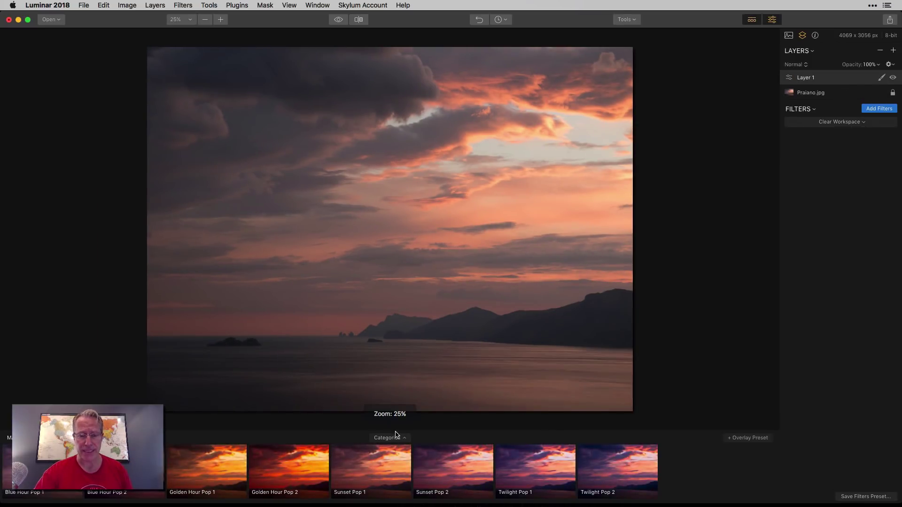
- Apply the Golden Hour Pop 1 preset to Layer 1 and hide the preset filmstrip
left_click(388, 438)
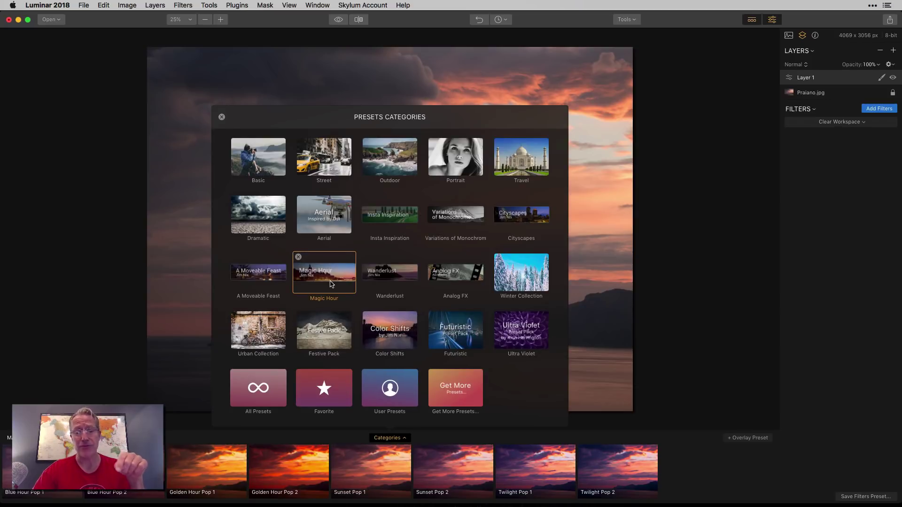
left_click(221, 118)
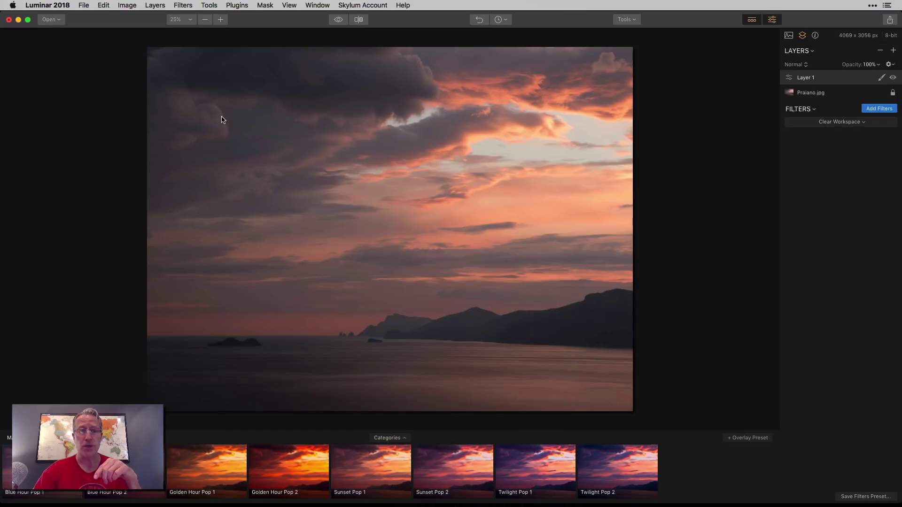
left_click(209, 472)
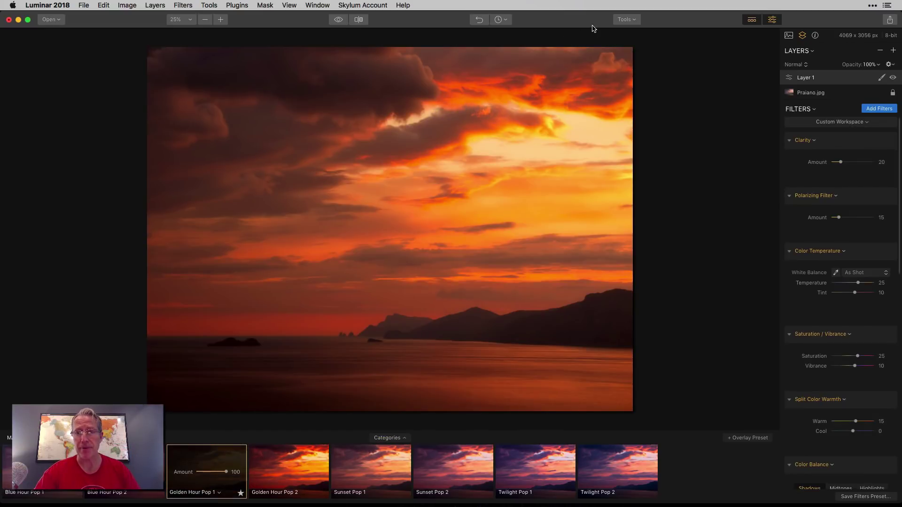
left_click(752, 21)
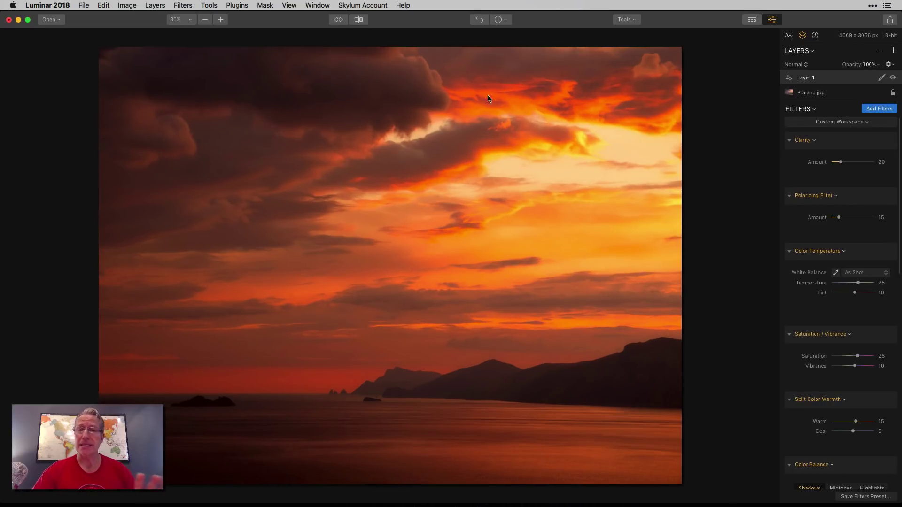
- Compare the unedited original against the orange Golden Hour Pop version twice
left_click(339, 20)
left_click(343, 21)
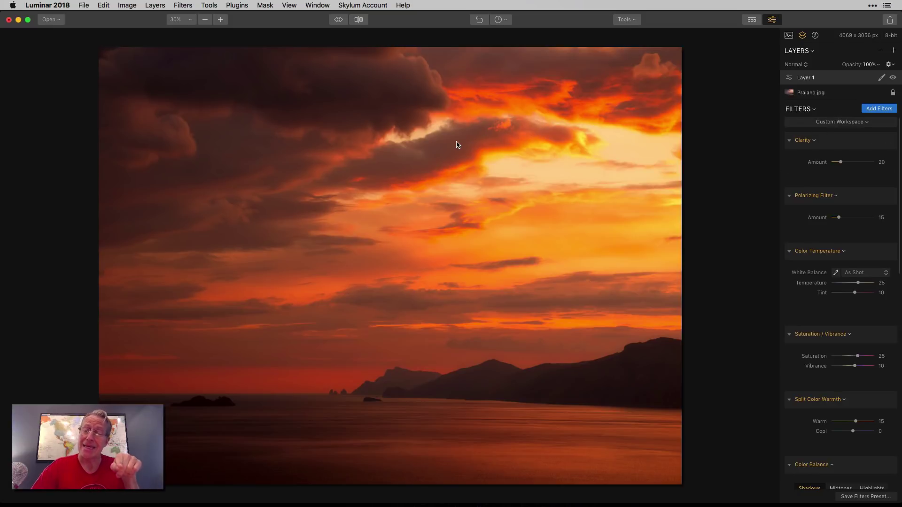
left_click(339, 19)
left_click(339, 21)
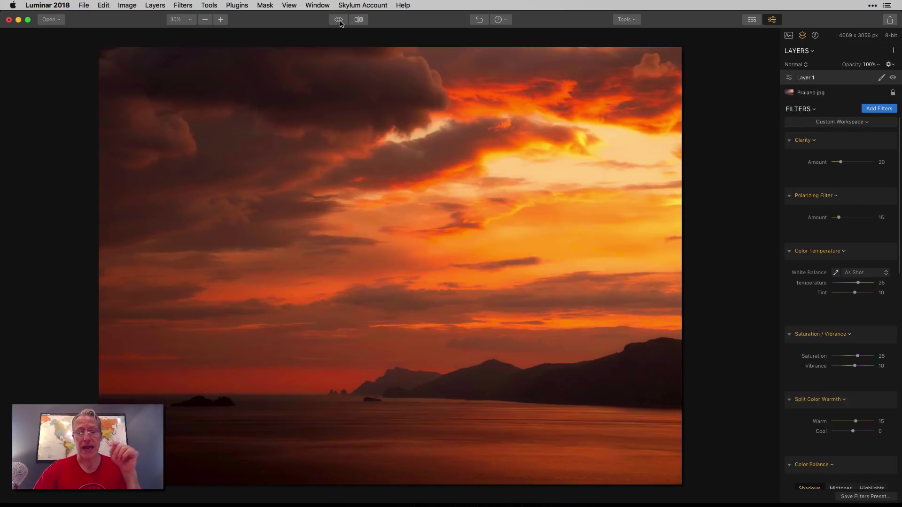
- Give Layer 1 a luminosity mask, then switch to brush editing at size 124, softness 100%
left_click(881, 78)
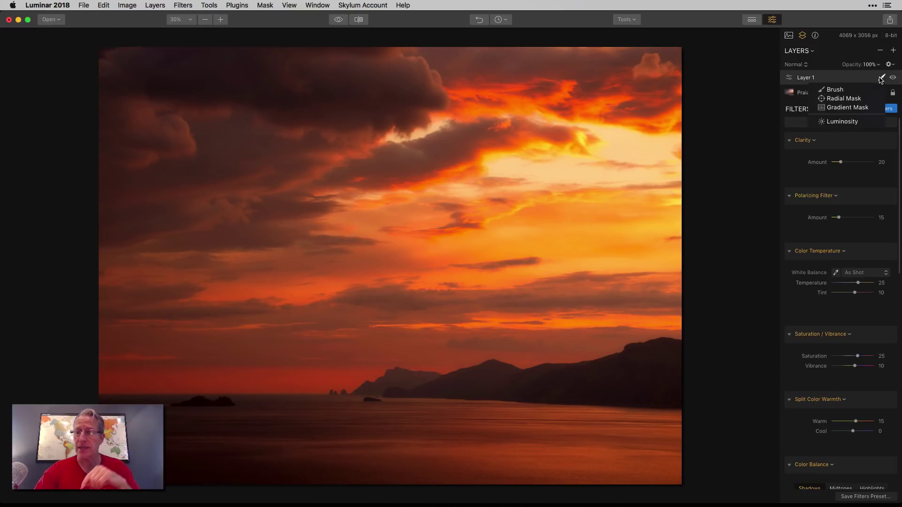
left_click(853, 122)
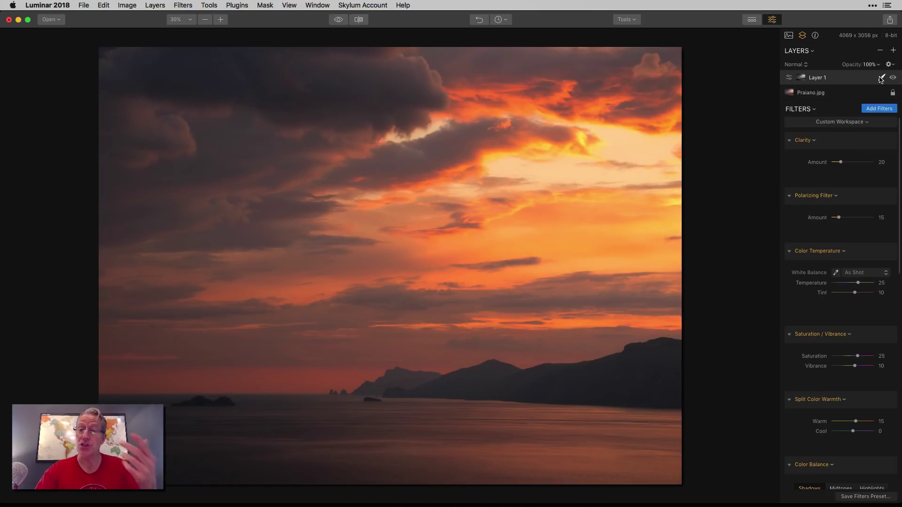
left_click(881, 78)
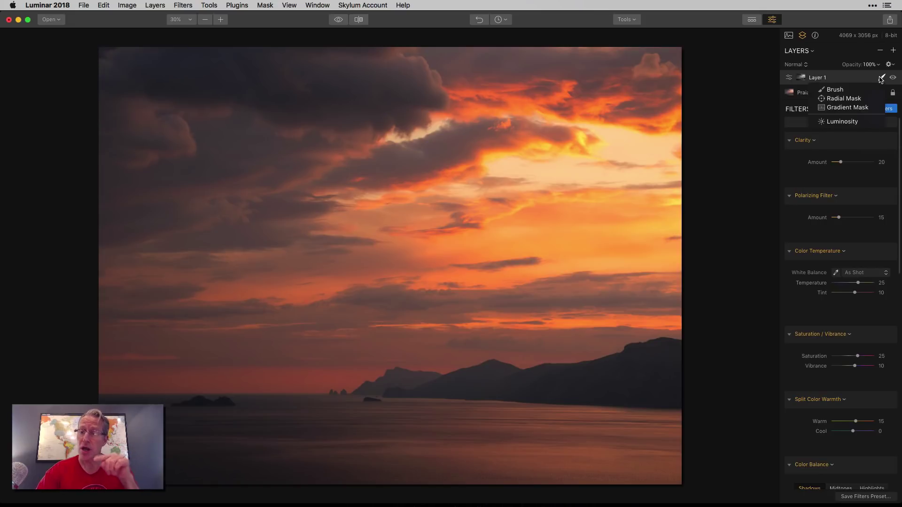
left_click(854, 90)
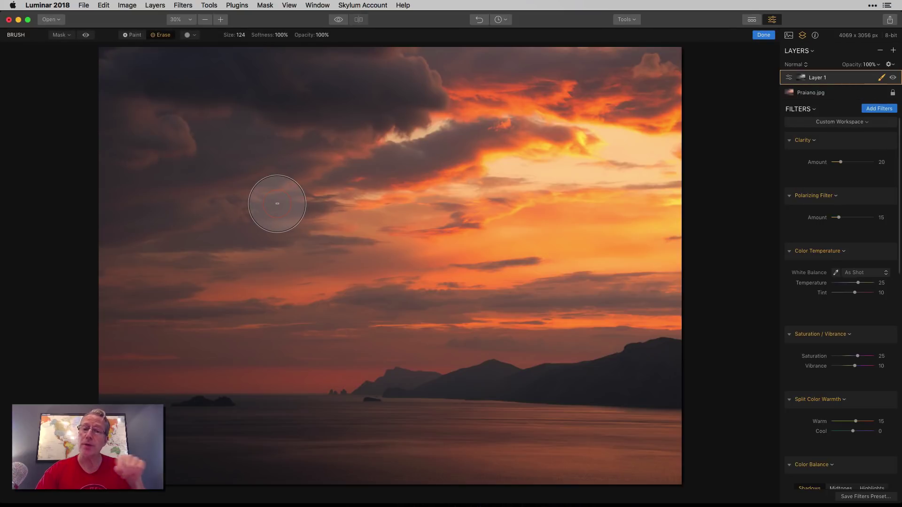
left_click(86, 35)
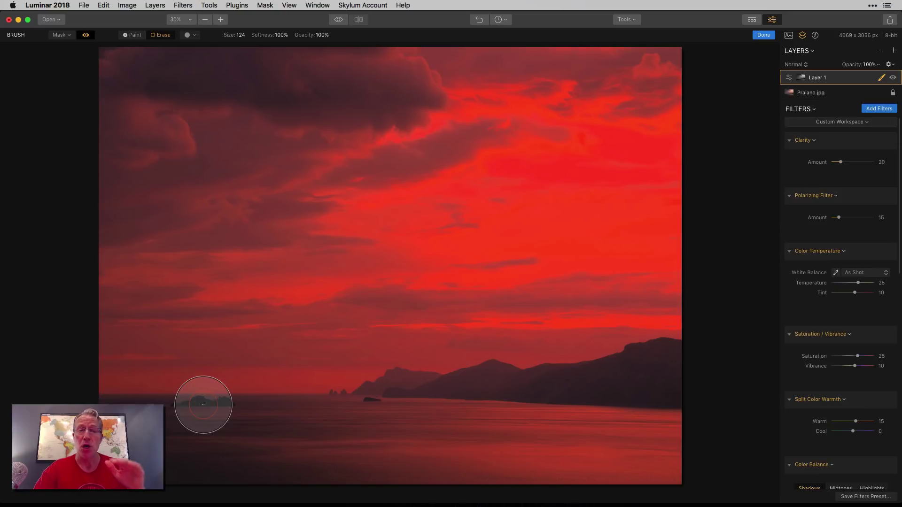
left_click(86, 35)
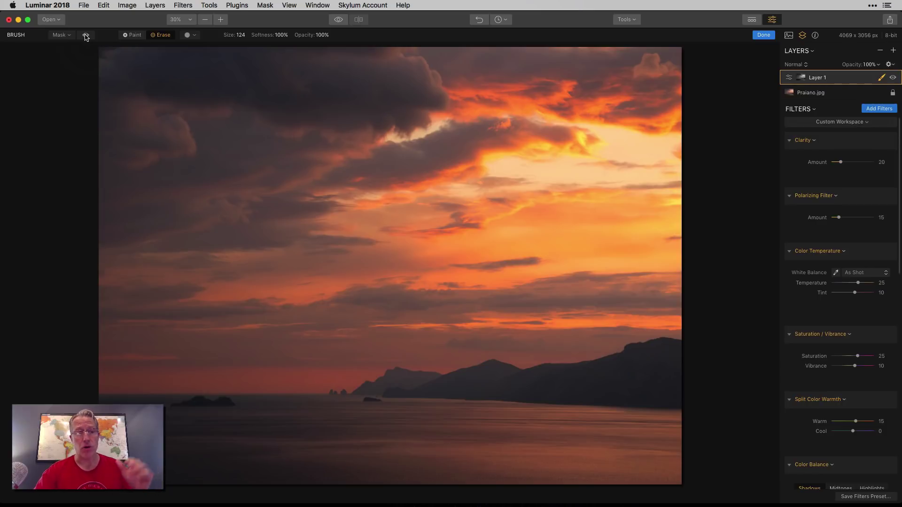
left_click(85, 35)
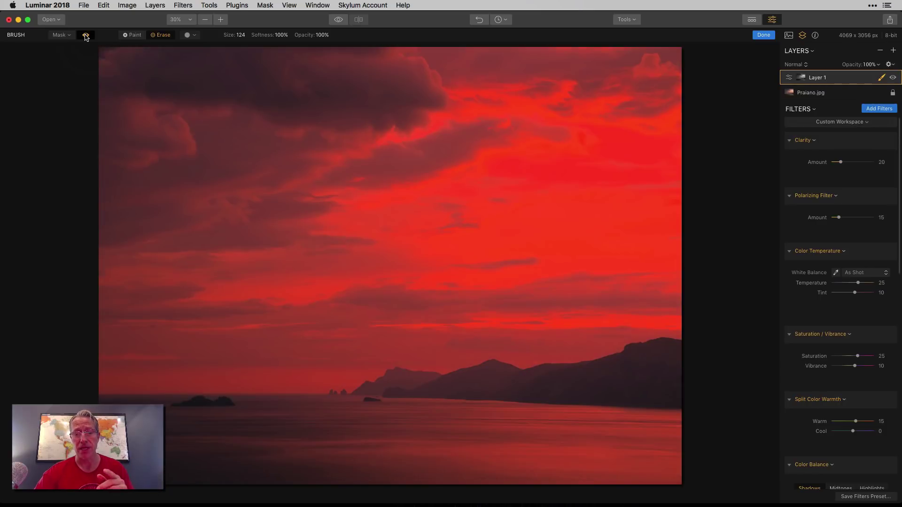
left_click(85, 36)
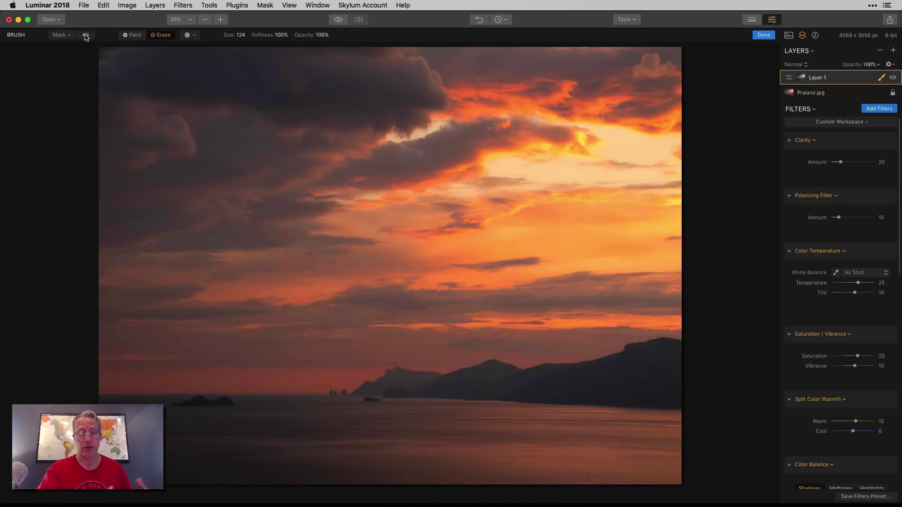
- Fill, then clear Layer 1's mask so the Golden Hour look disappears, and finish mask editing
left_click(60, 37)
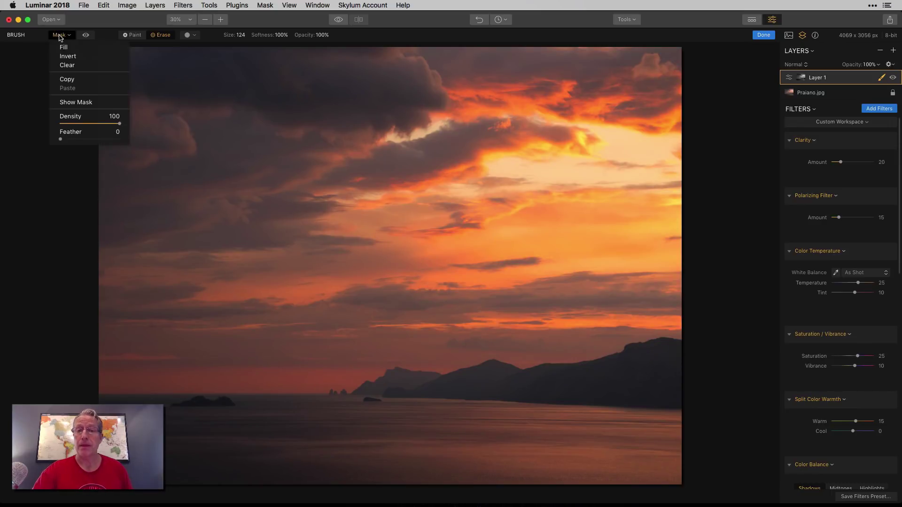
left_click(63, 48)
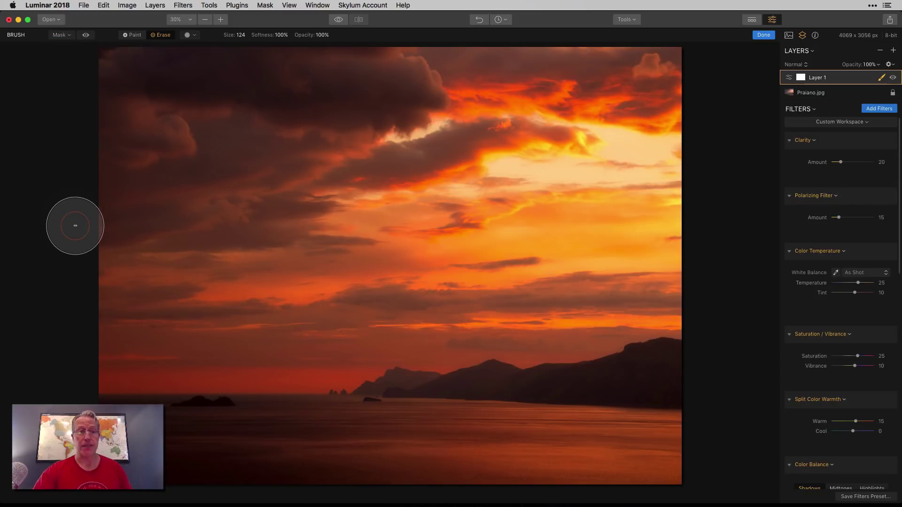
left_click(65, 39)
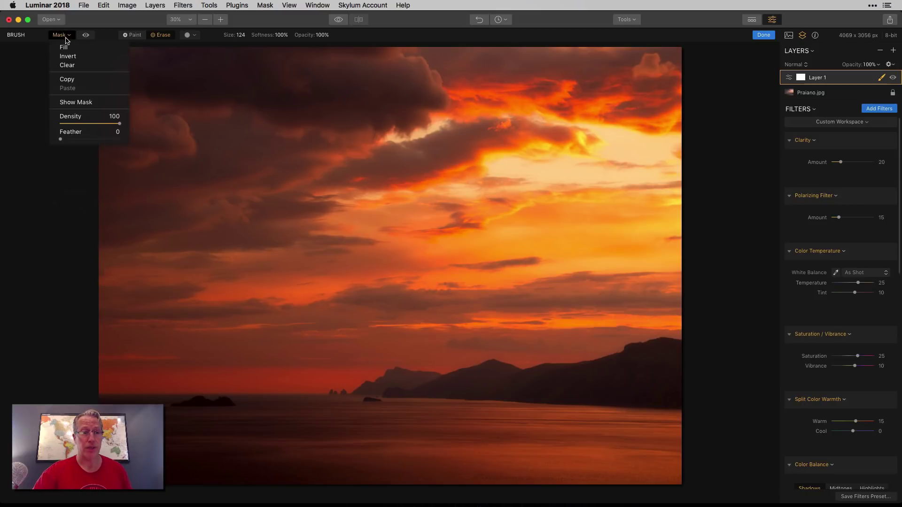
left_click(69, 68)
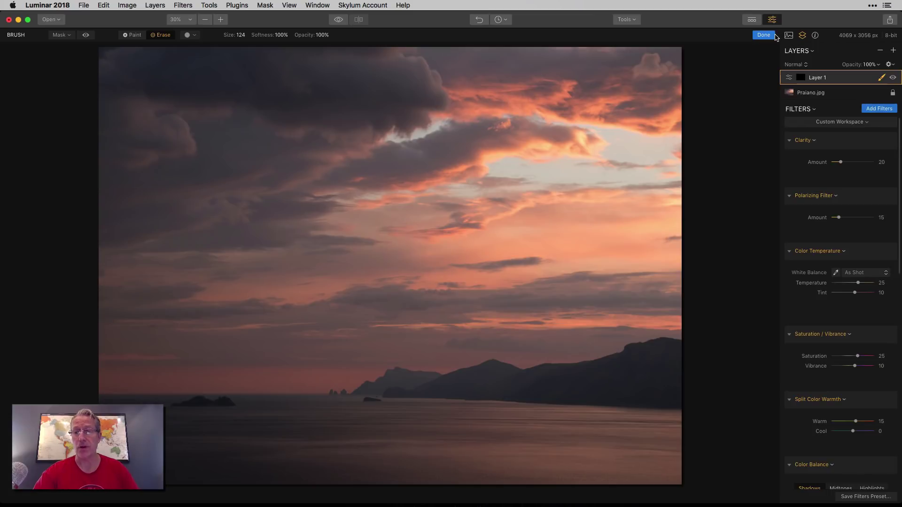
left_click(765, 35)
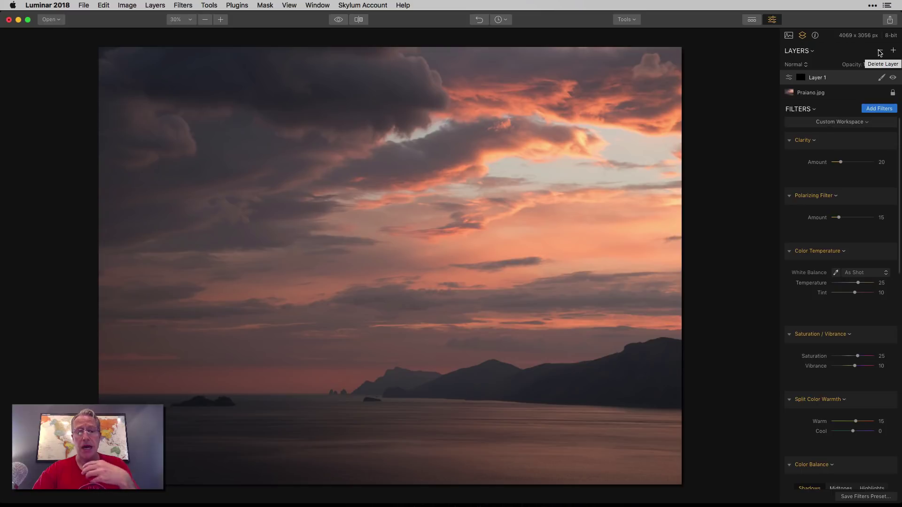
left_click(19, 20)
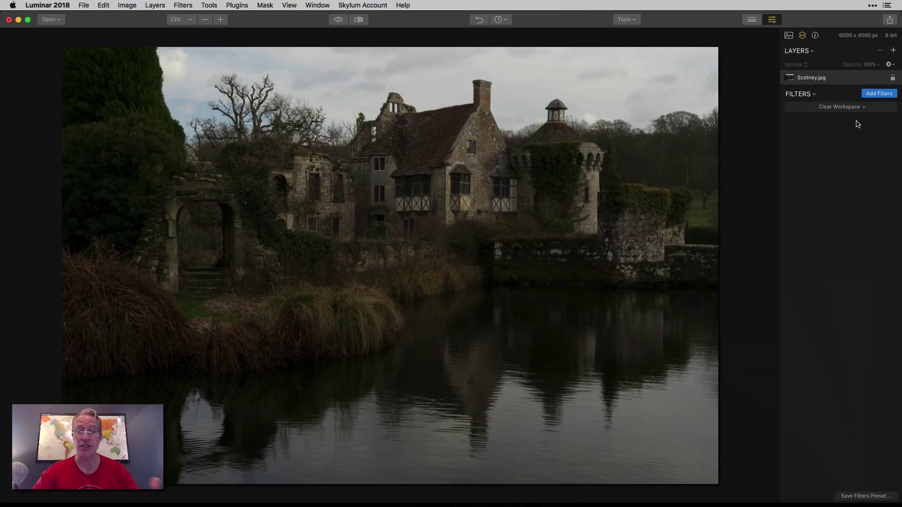
left_click(340, 21)
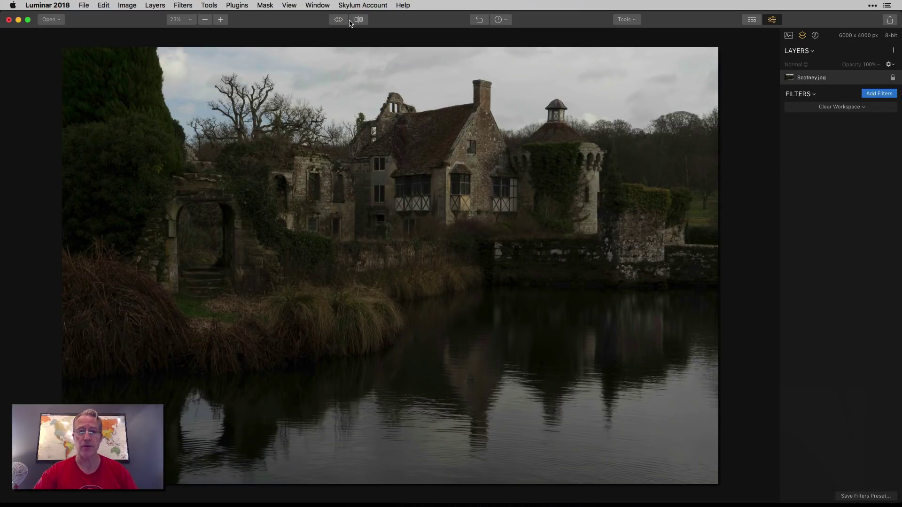
left_click(358, 21)
left_click(357, 23)
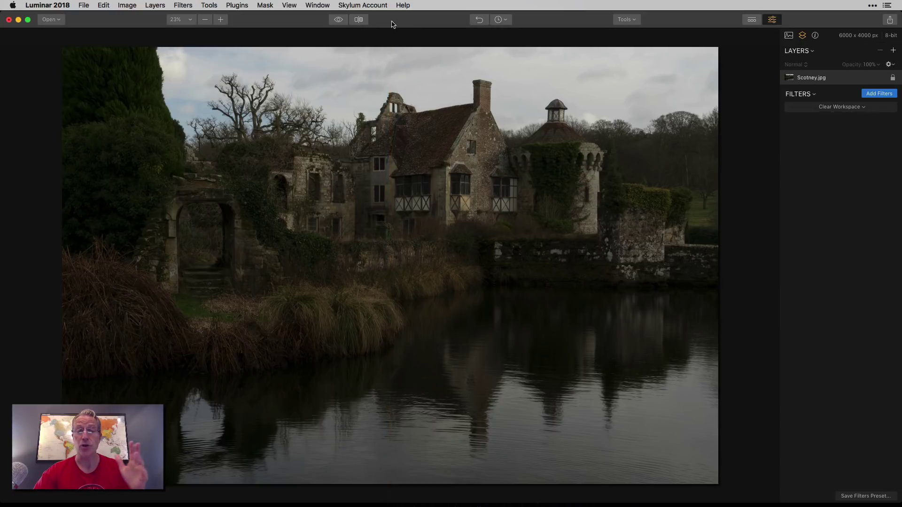
- Add Layer 1 above Scotney.jpg with the Wanderlust Night Shift preset, tinting the castle purple-blue
left_click(894, 50)
left_click(815, 60)
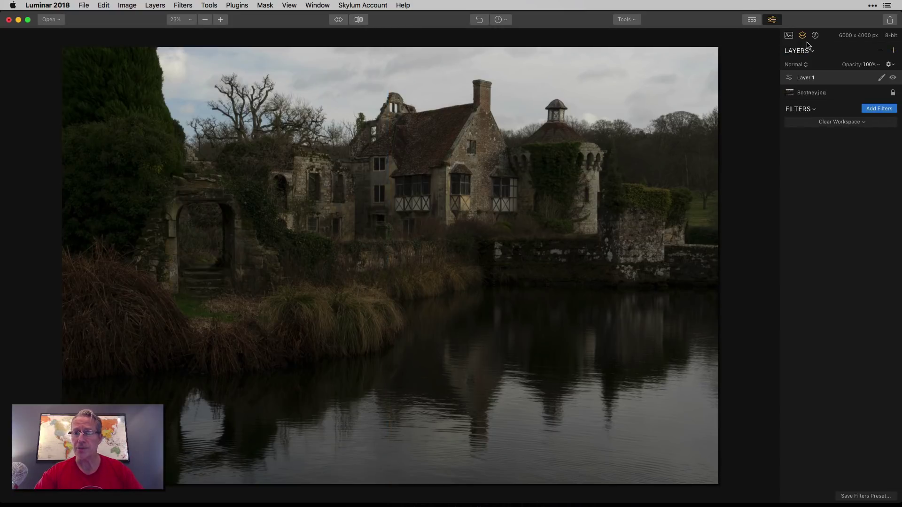
left_click(751, 22)
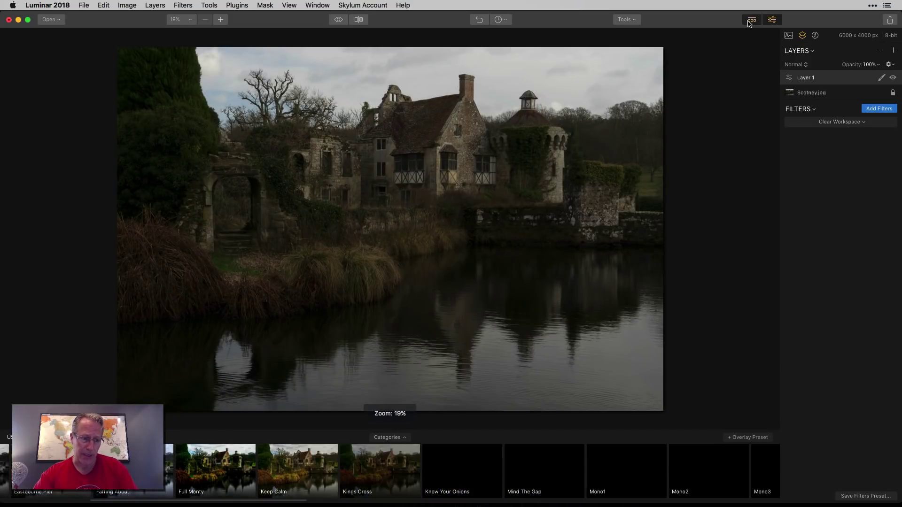
left_click(388, 438)
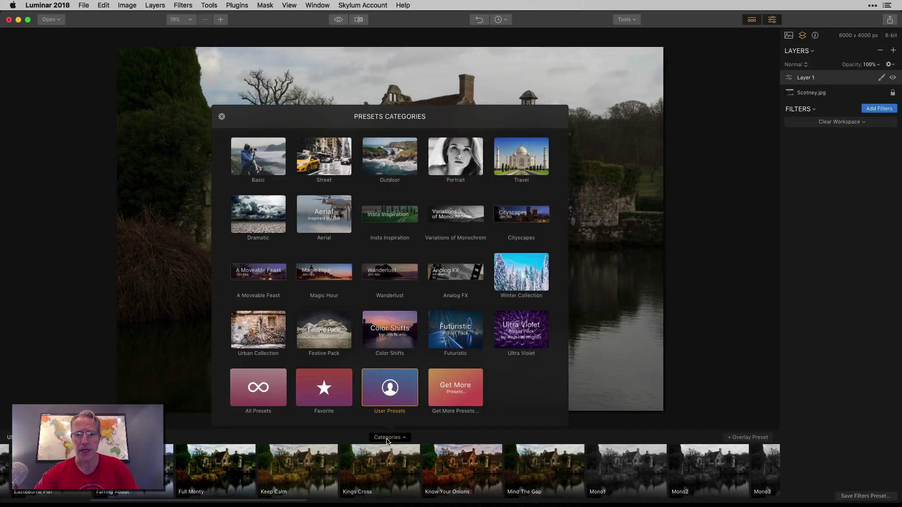
left_click(388, 276)
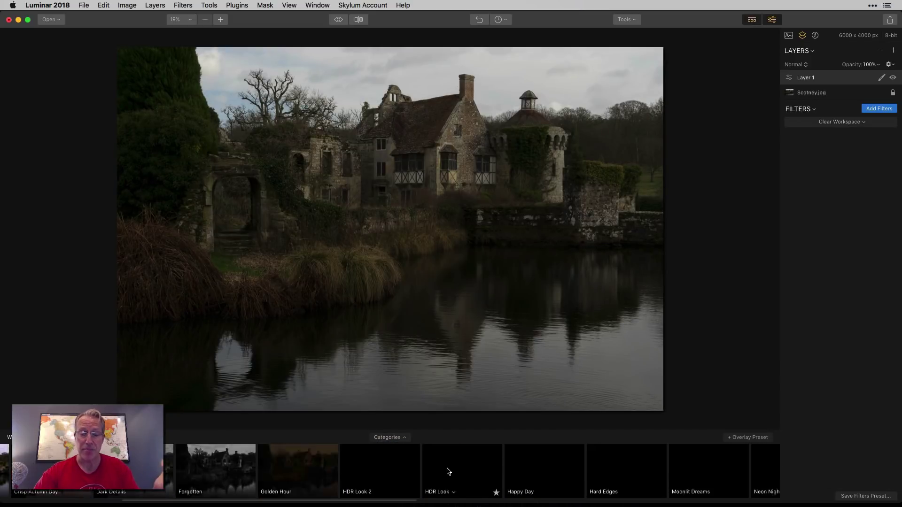
scroll(447, 471, "right", 10)
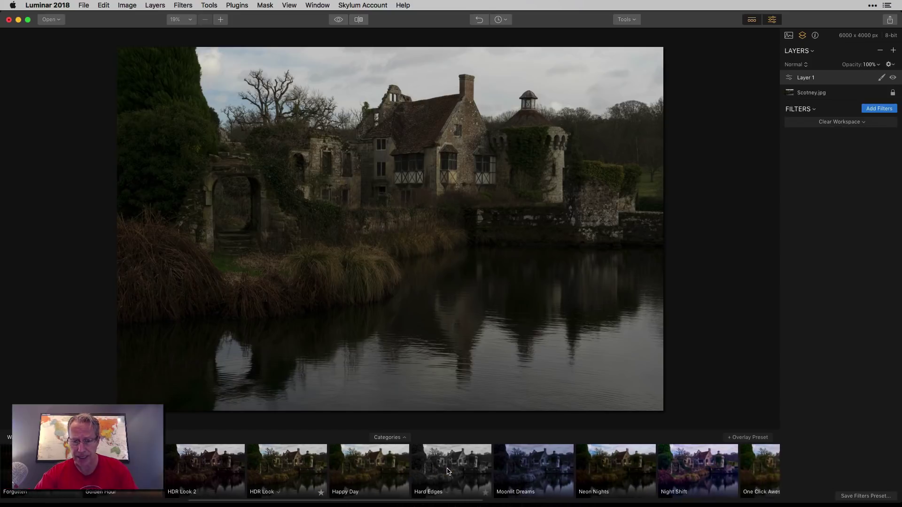
left_click(410, 471)
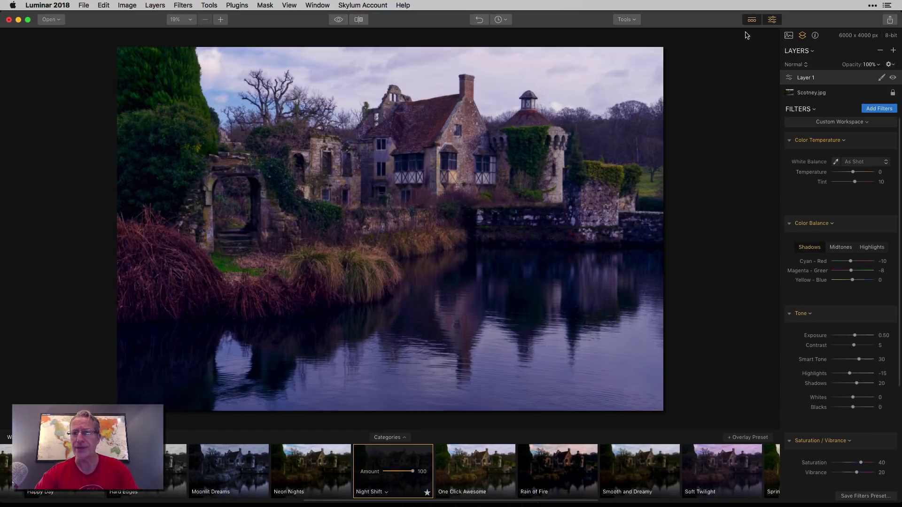
left_click(752, 20)
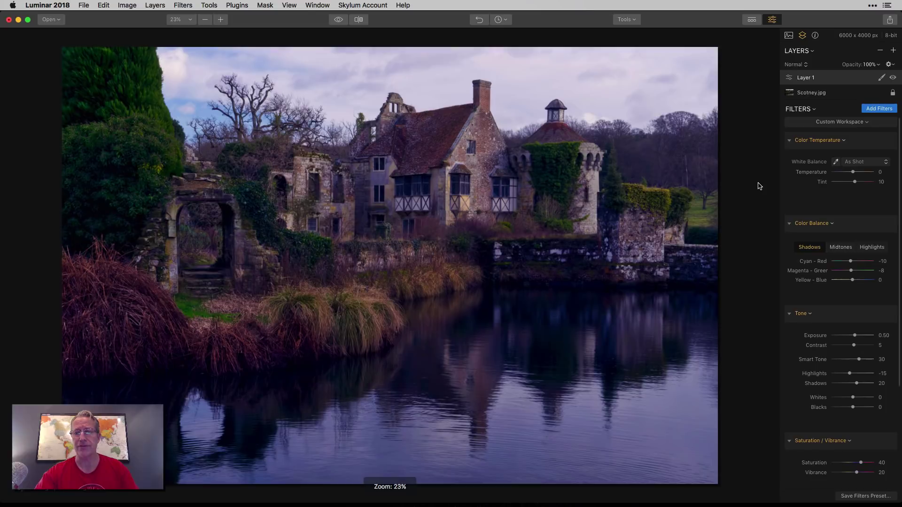
- Add a luminosity mask to Layer 1 so Night Shift fades from the dark castle and moat
left_click(881, 79)
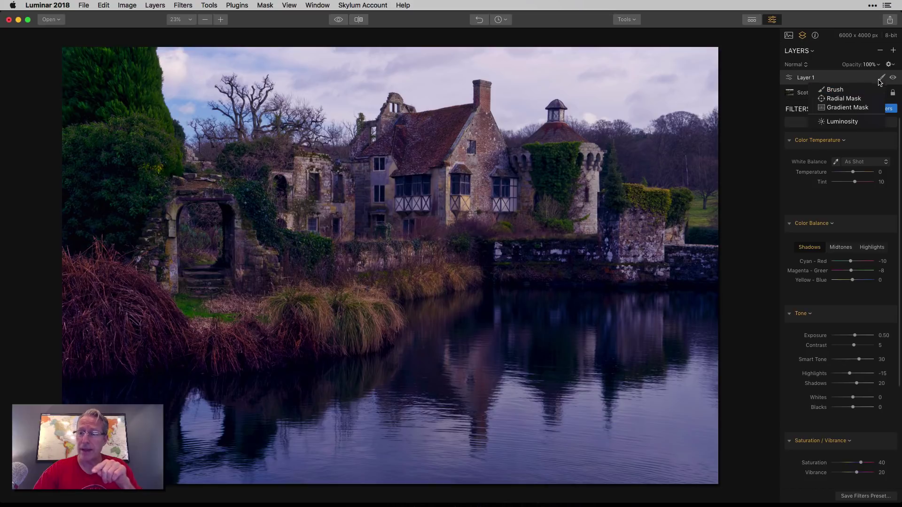
left_click(860, 122)
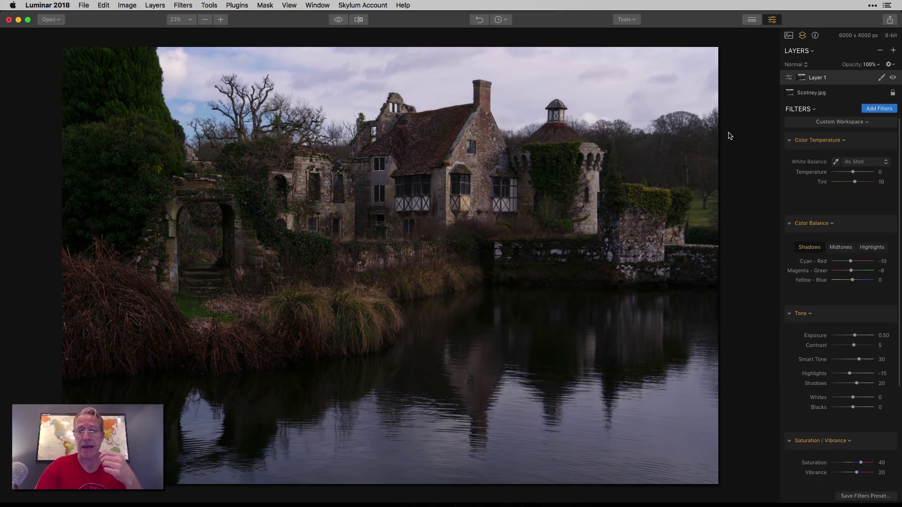
left_click(338, 20)
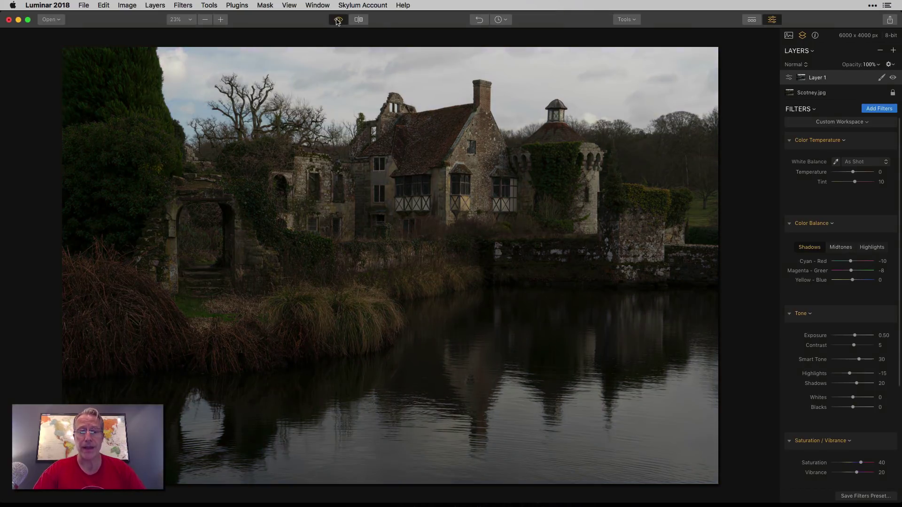
left_click(338, 20)
left_click(358, 19)
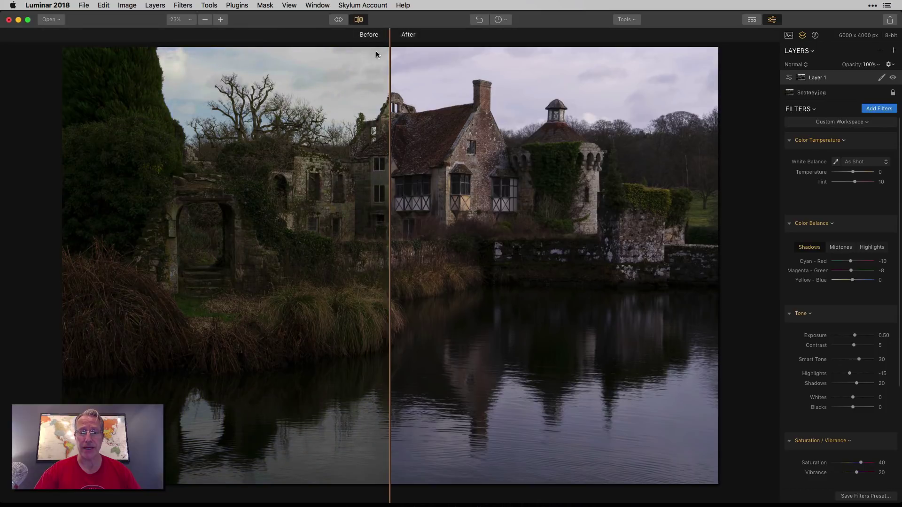
mouse_move(388, 59)
left_mouse_down()
mouse_move(568, 62)
mouse_move(323, 64)
mouse_move(414, 67)
mouse_move(383, 72)
left_mouse_up()
left_click(358, 19)
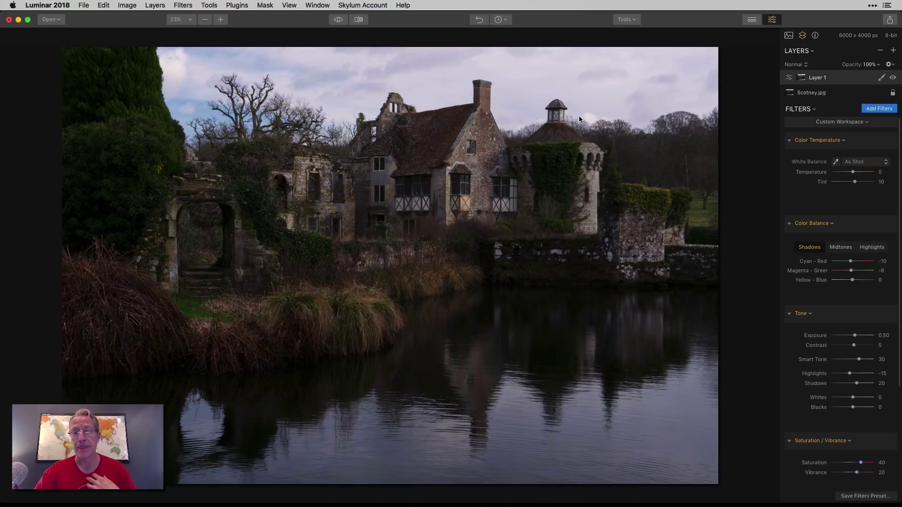
- Add Layer 2 with a User Presets preset: Highlights -70, Clarity 25, Accent Boost 24
left_click(893, 50)
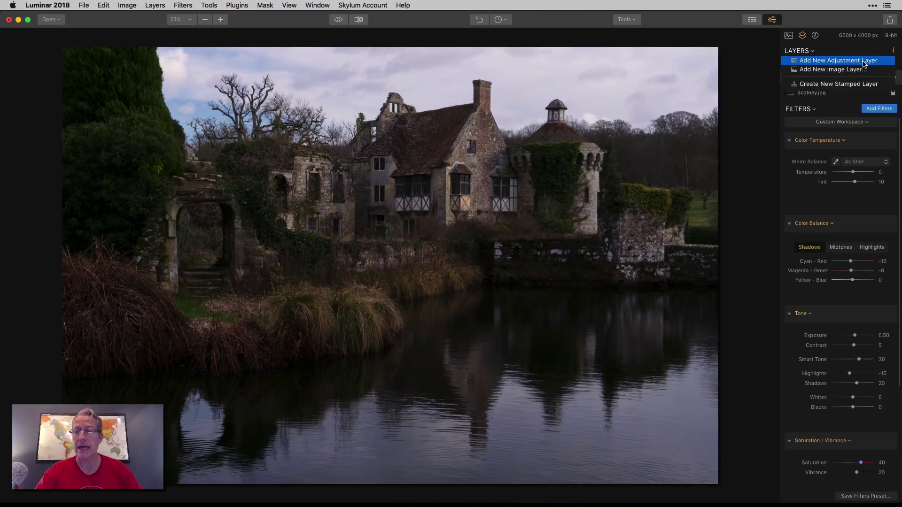
left_click(820, 61)
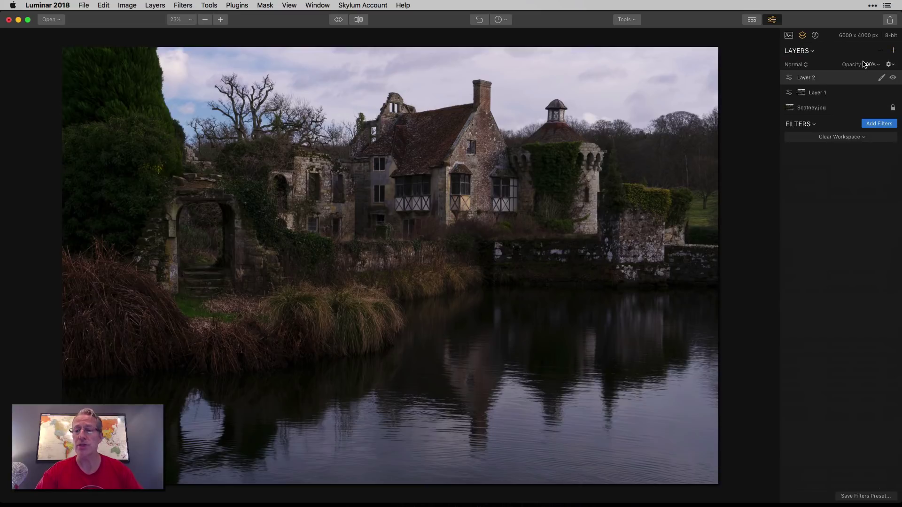
left_click(752, 22)
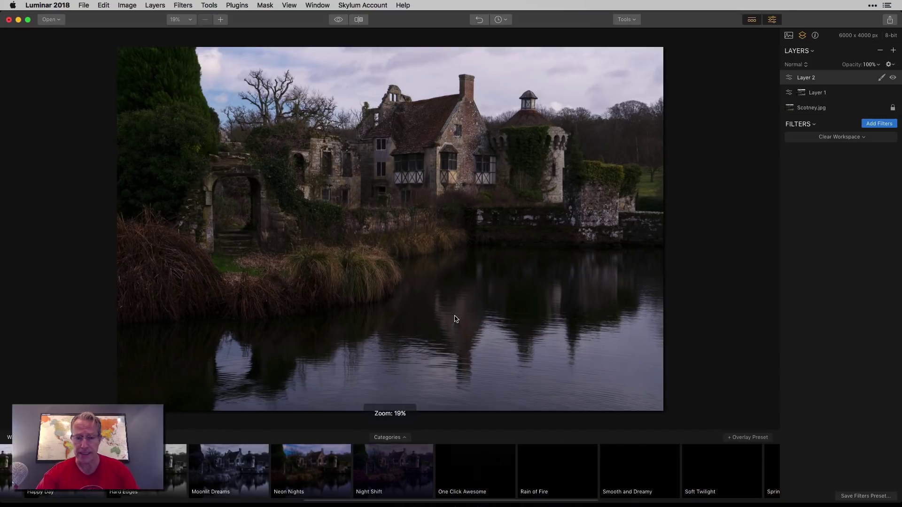
left_click(387, 439)
left_click(383, 390)
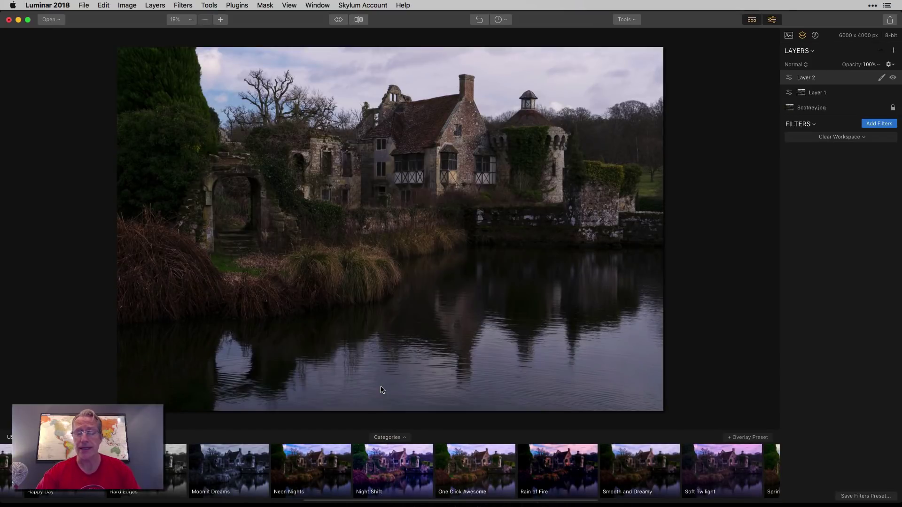
scroll(450, 470, "right", 5)
scroll(450, 470, "left", 6)
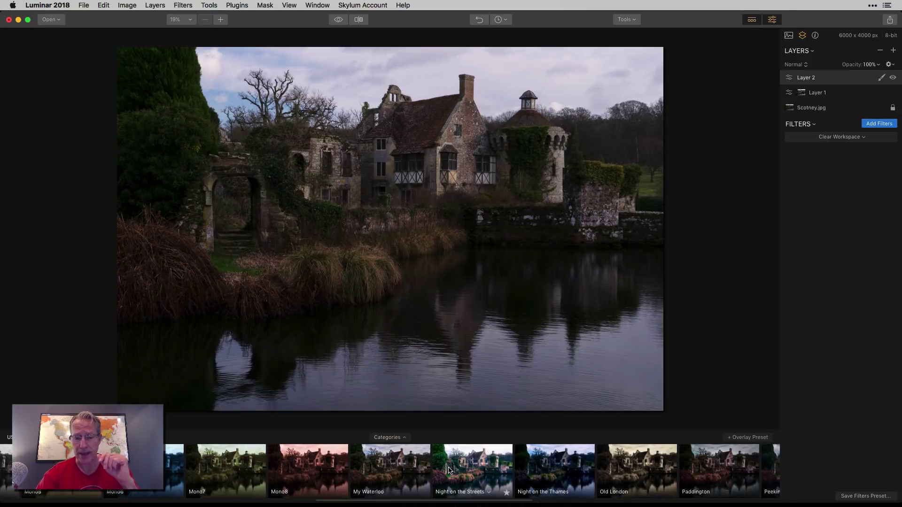
scroll(450, 471, "left", 8)
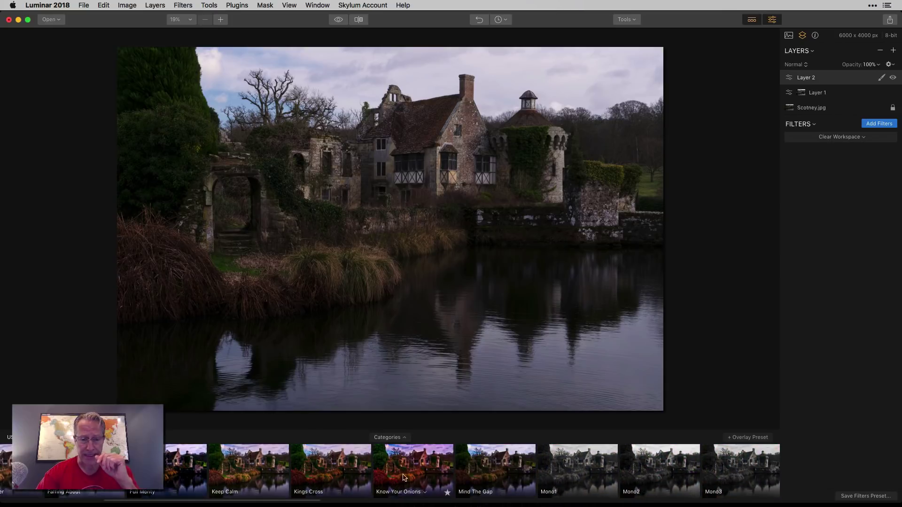
left_click(344, 468)
left_click(750, 21)
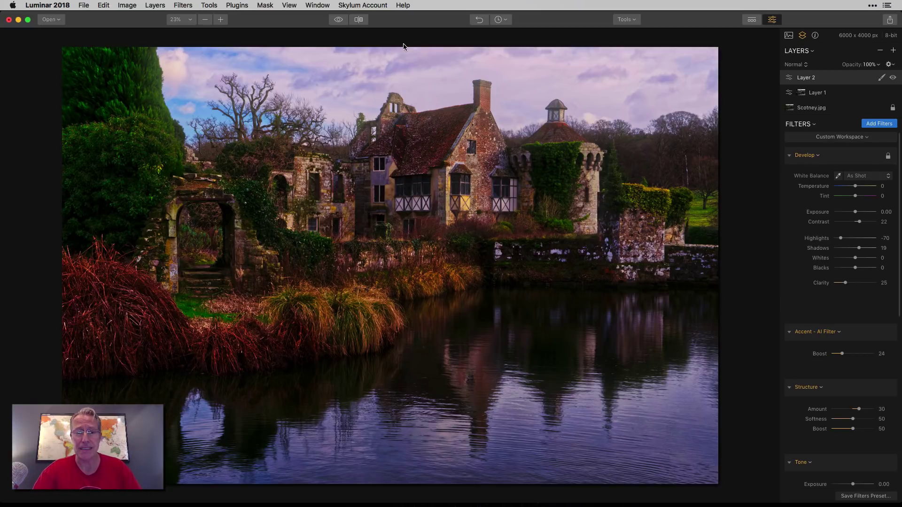
- Toggle Layer 2 off and on to judge it, then mask it by luminosity
left_click(893, 78)
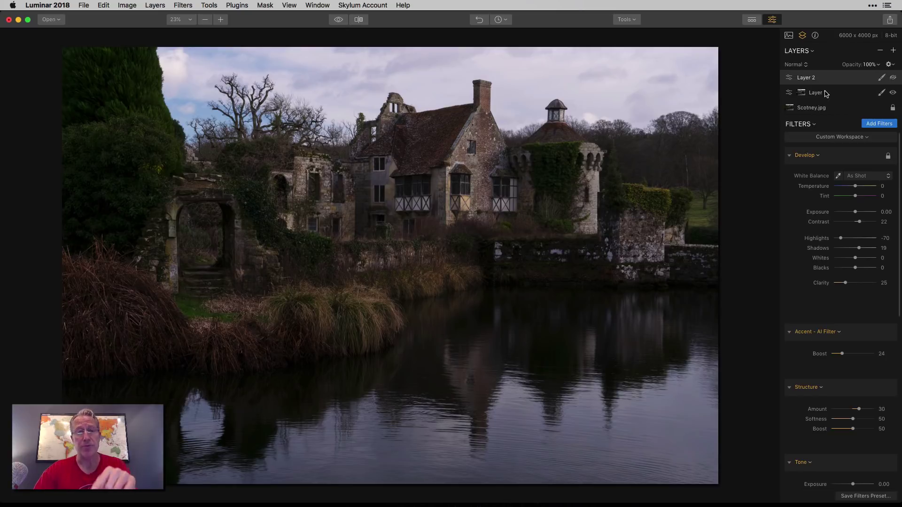
left_click(893, 78)
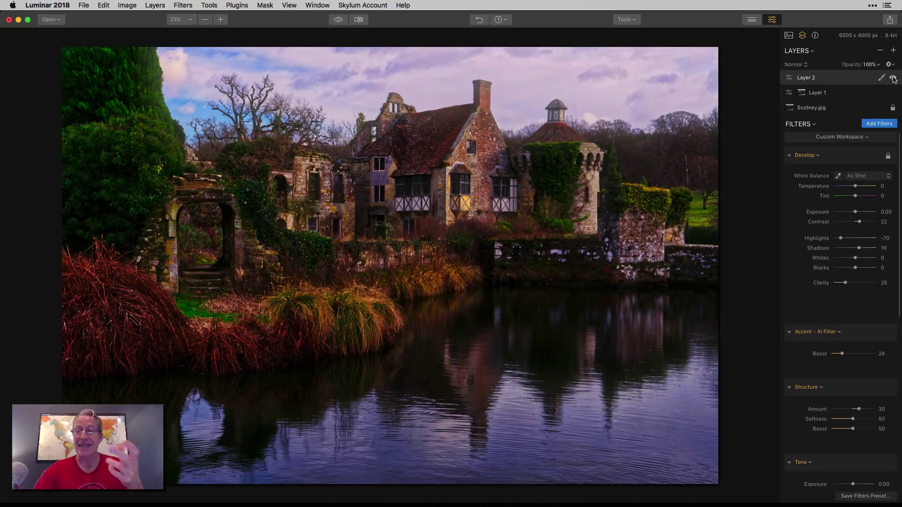
left_click(881, 77)
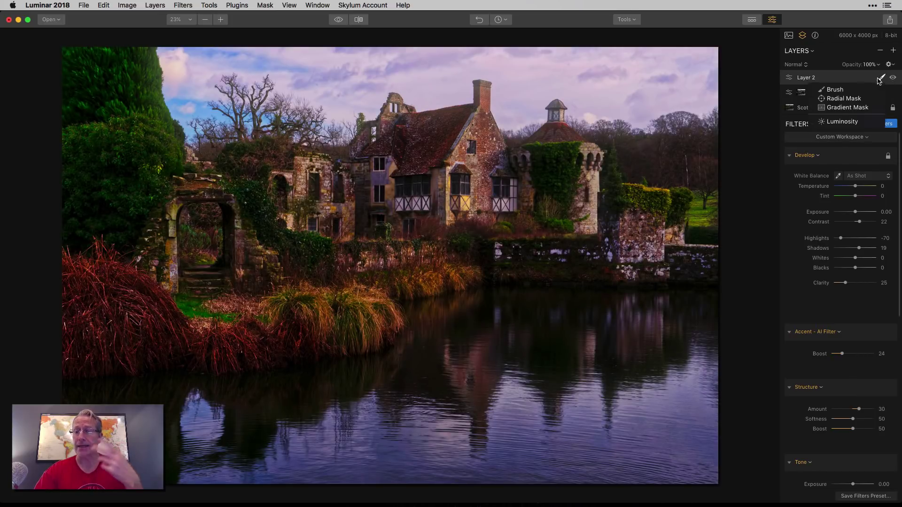
left_click(845, 121)
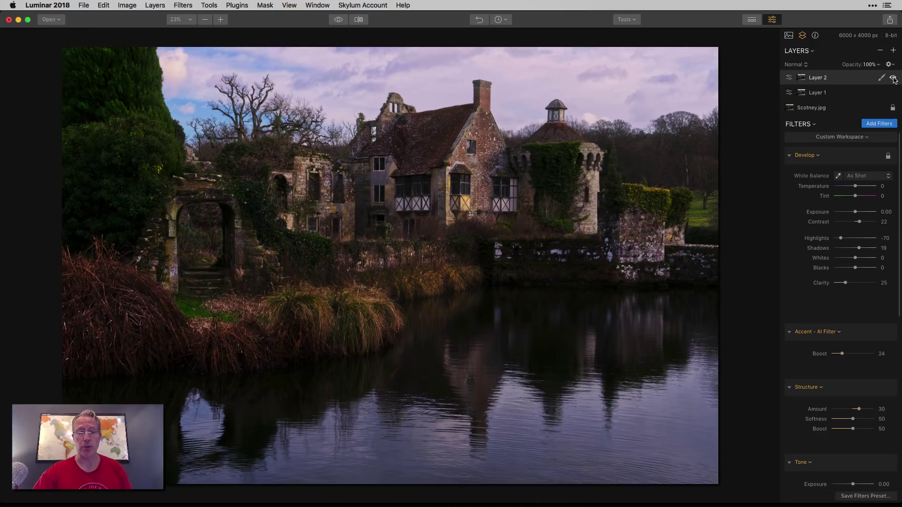
- Recheck Layer 2's effect and start brush masking at size 100, softness and opacity 100%
left_click(893, 78)
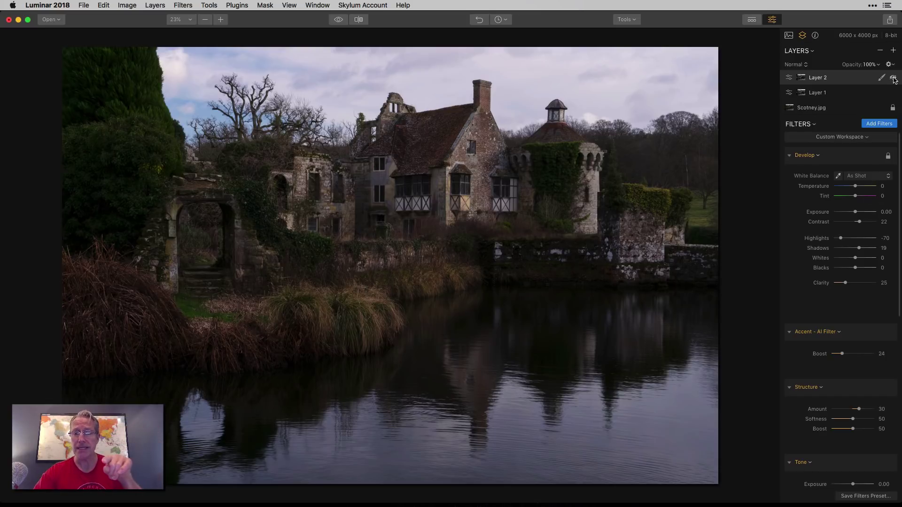
left_click(894, 78)
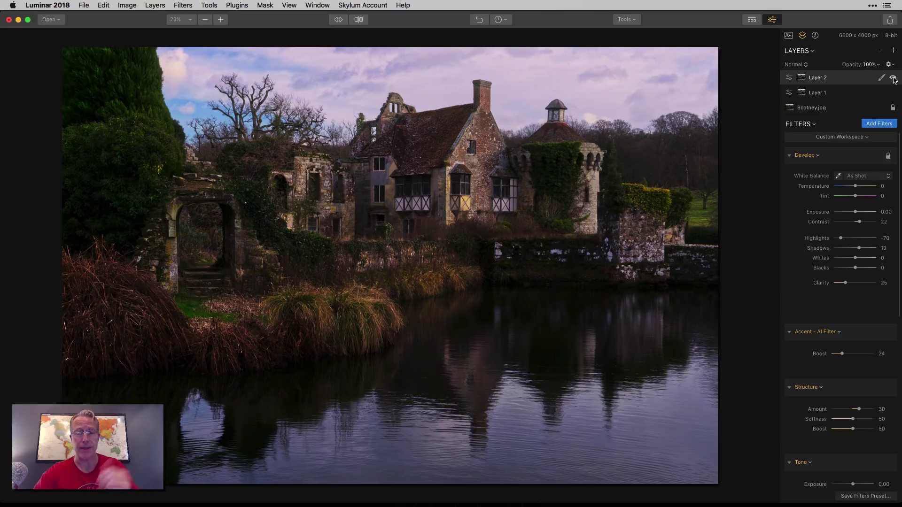
left_click(881, 78)
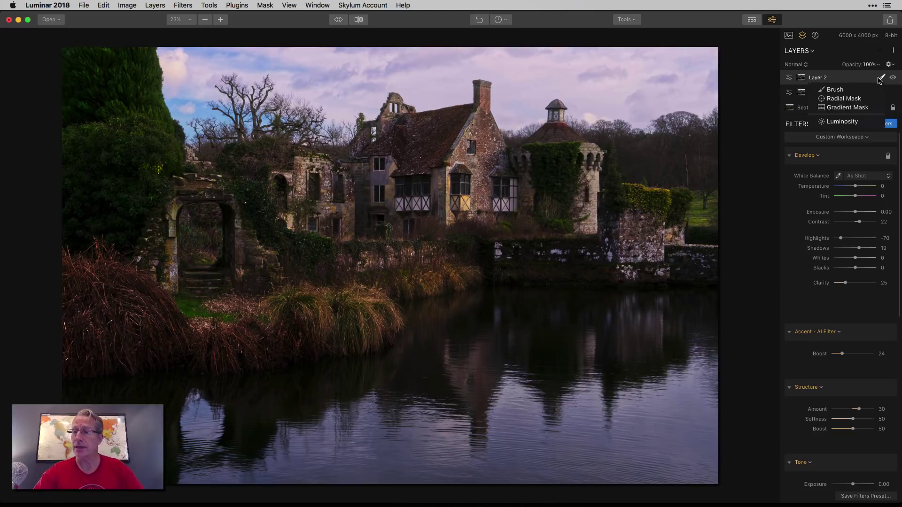
left_click(841, 90)
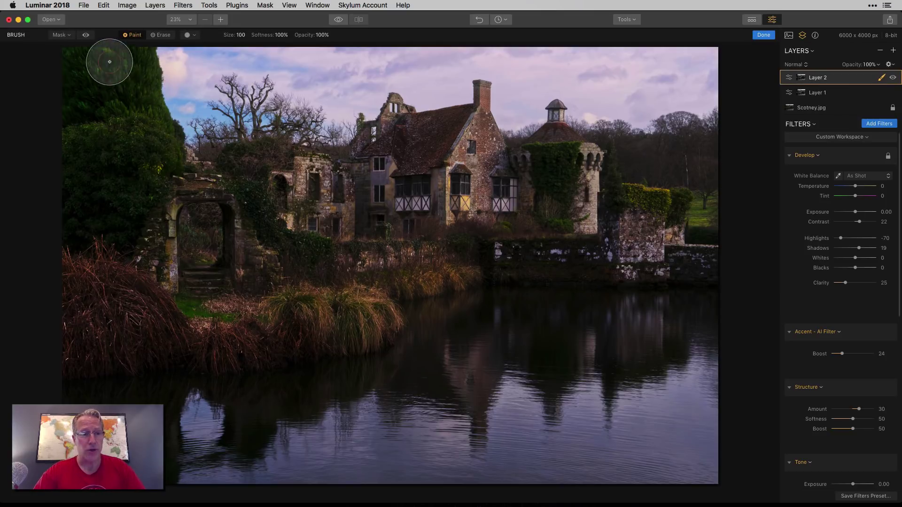
- Show Layer 2's mask as a red overlay and invert it onto the darker castle, grasses and moat
left_click(86, 36)
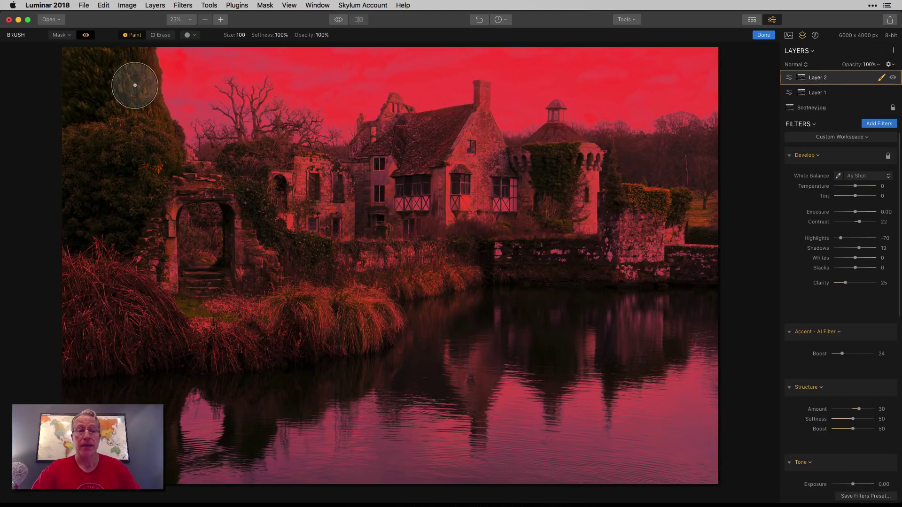
left_click(60, 35)
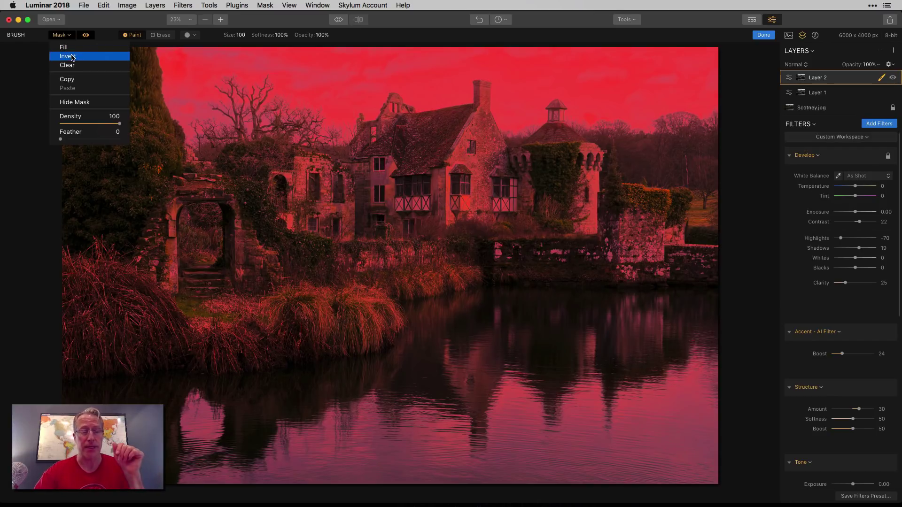
left_click(72, 57)
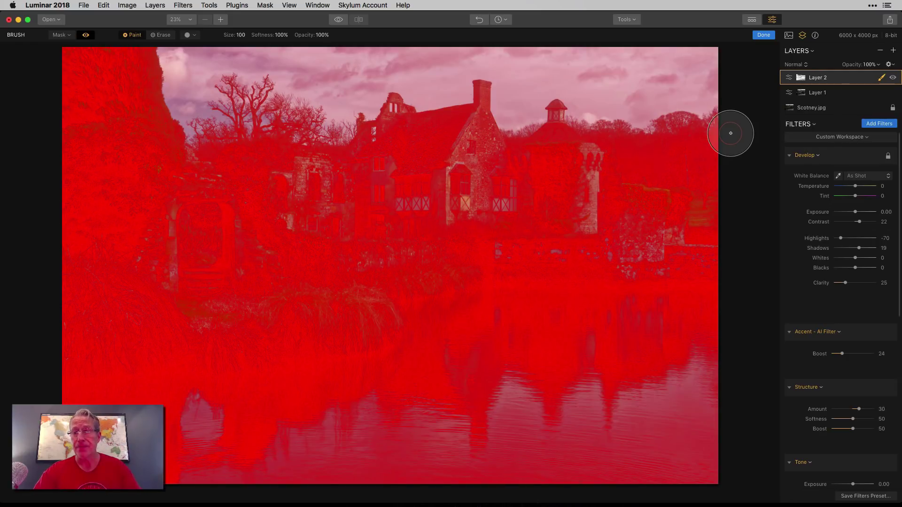
- Hide the overlay, compare by inverting twice, and keep Layer 2's mask on the darker areas
left_click(87, 35)
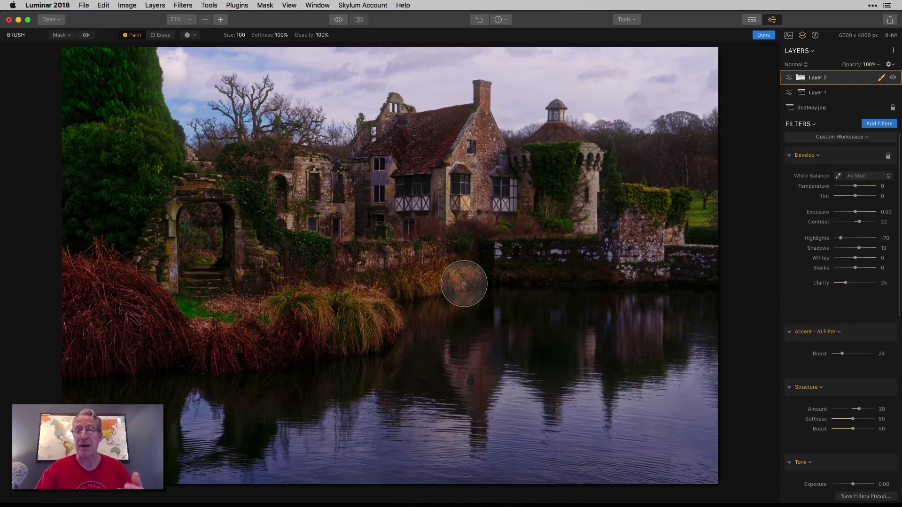
left_click(66, 35)
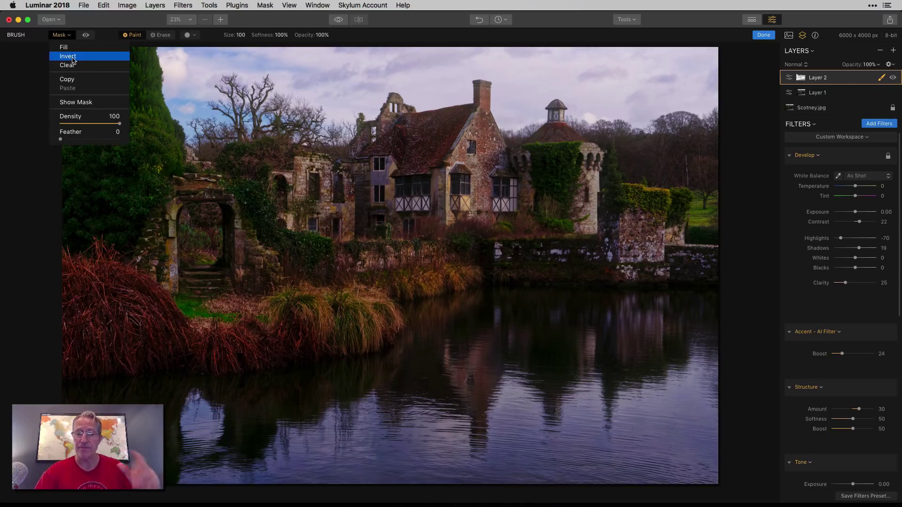
left_click(68, 57)
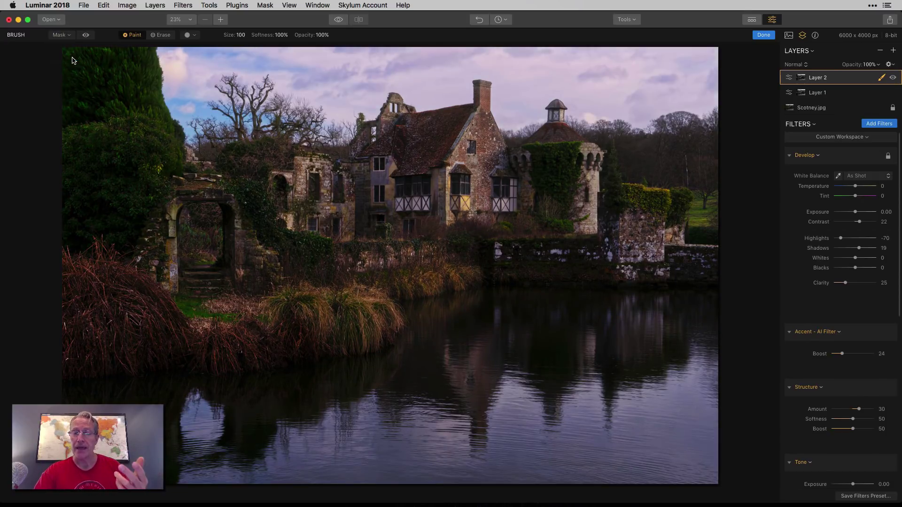
left_click(62, 35)
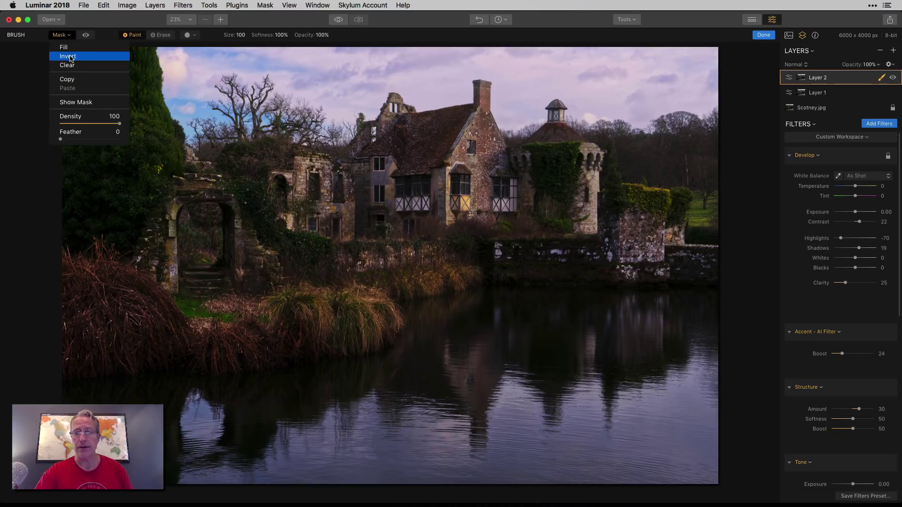
left_click(68, 56)
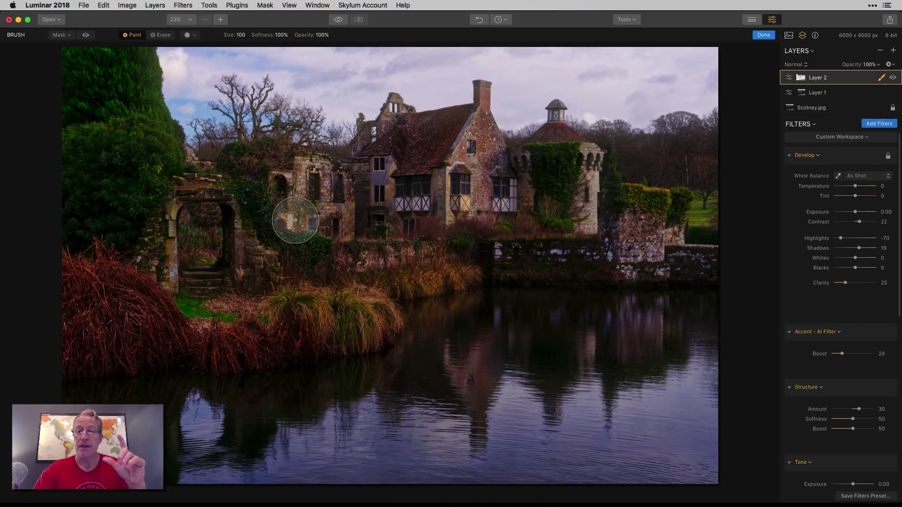
left_click(86, 35)
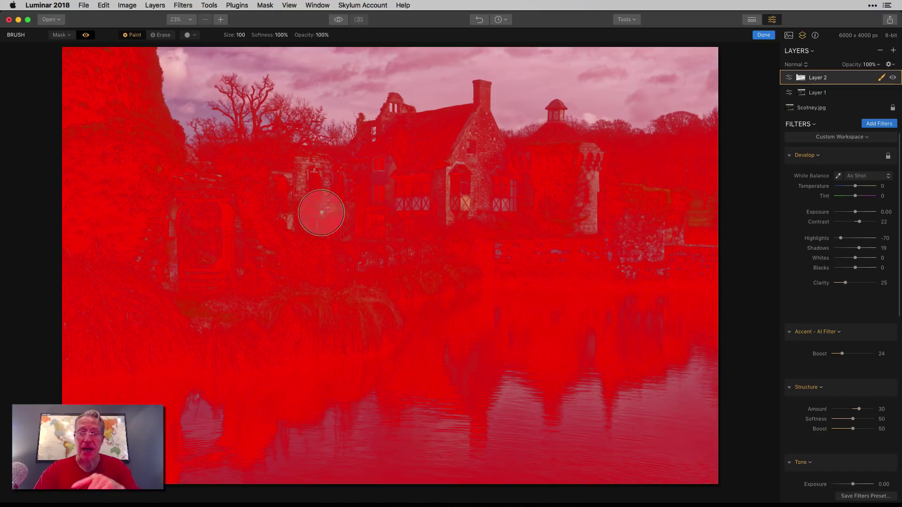
left_click(85, 35)
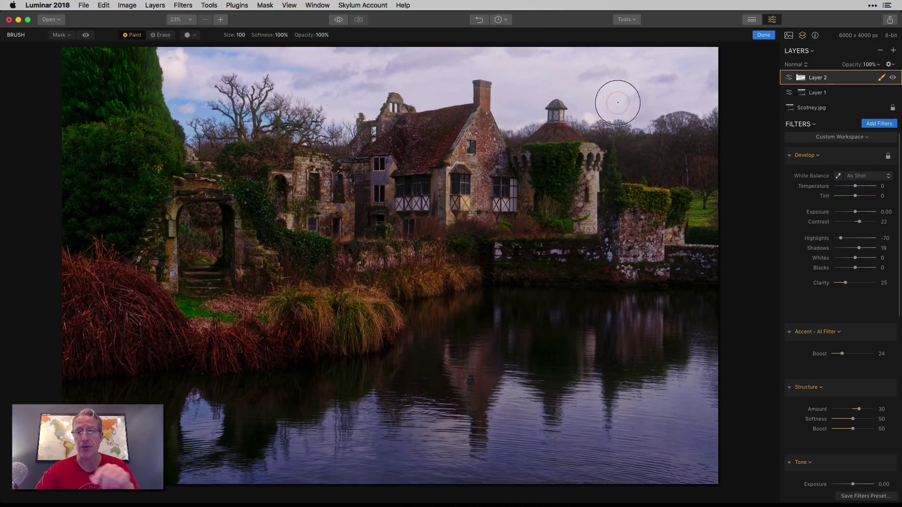
- Finish Layer 2's mask, then reopen its brush and show the mask overlay
left_click(764, 36)
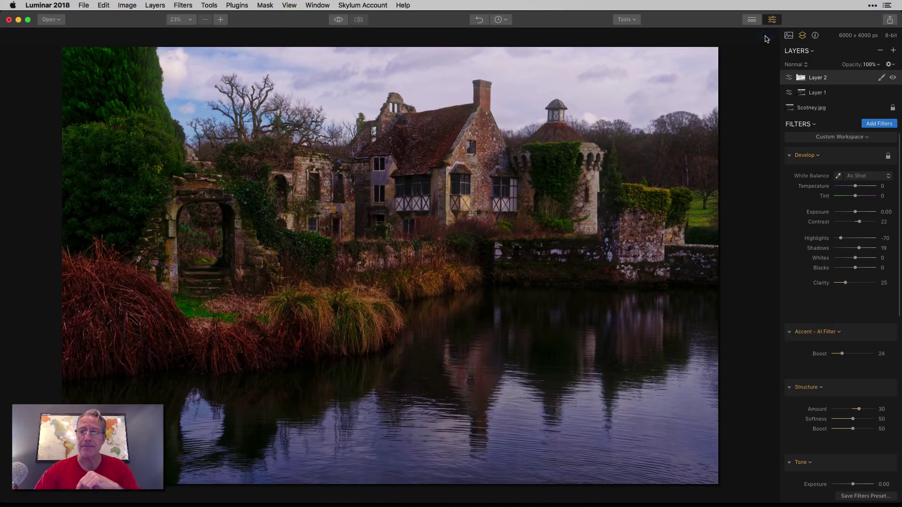
left_click(882, 79)
left_click(829, 87)
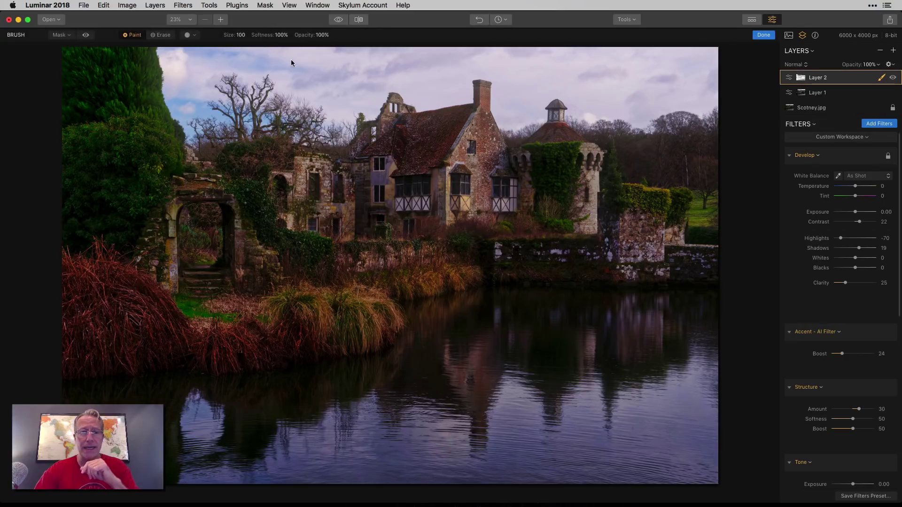
left_click(85, 35)
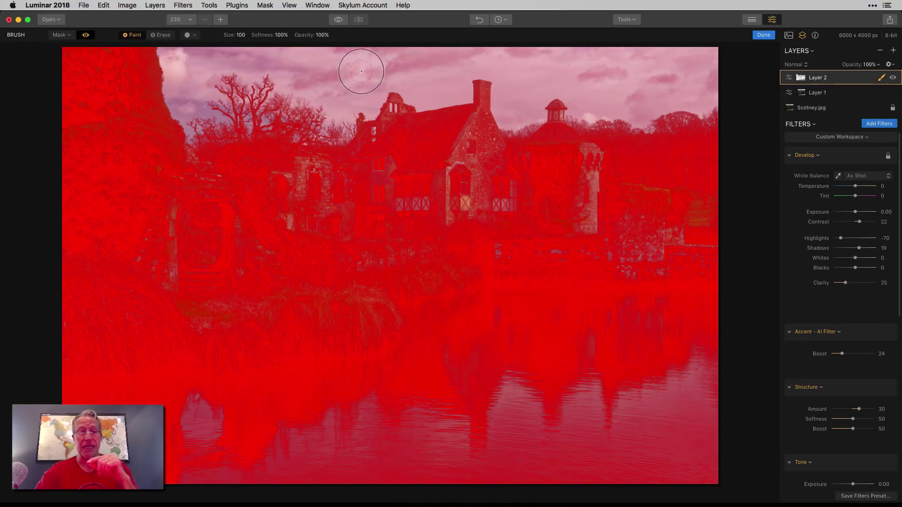
- Try the Erase and Paint brush modes, hide the mask overlay and finish masking
left_click(160, 36)
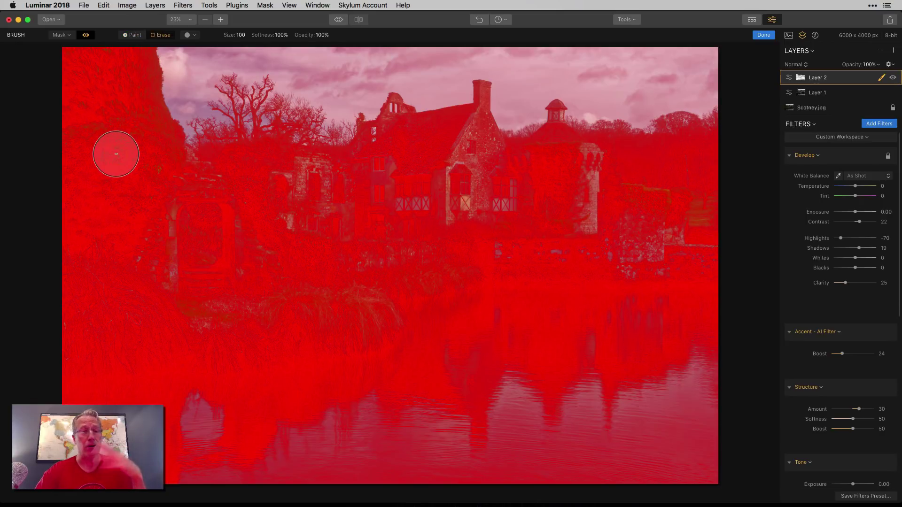
left_click(132, 36)
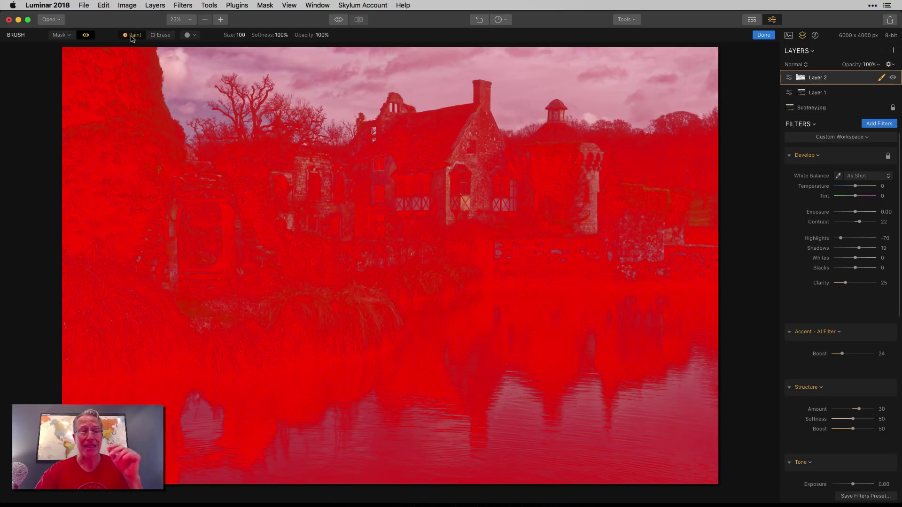
left_click(86, 36)
left_click(763, 36)
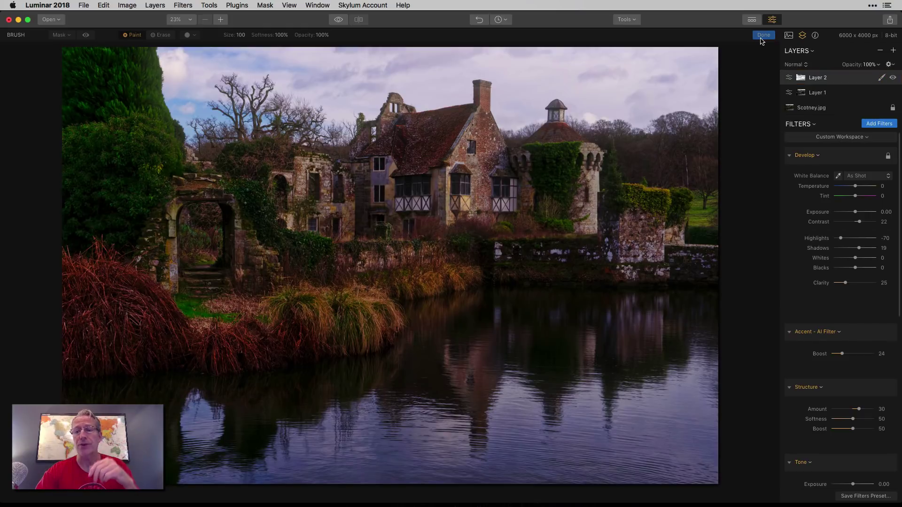
- Add adjustment Layer 3 with a Tone filter and raise Smart Tone to 23
left_click(893, 50)
left_click(854, 60)
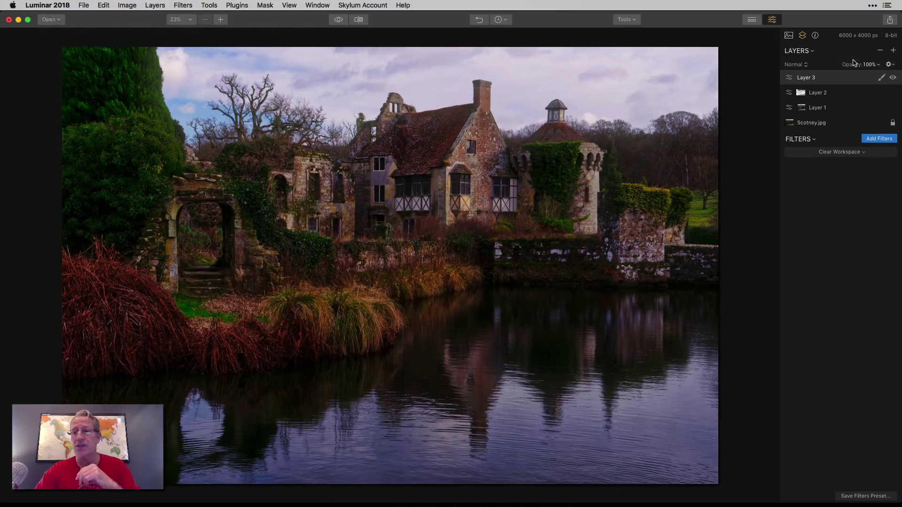
left_click(879, 138)
left_click(697, 161)
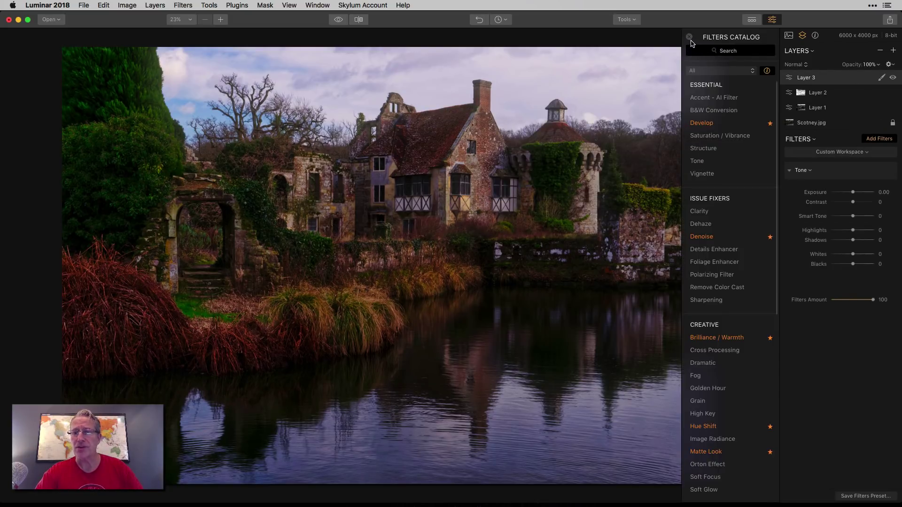
left_click(689, 36)
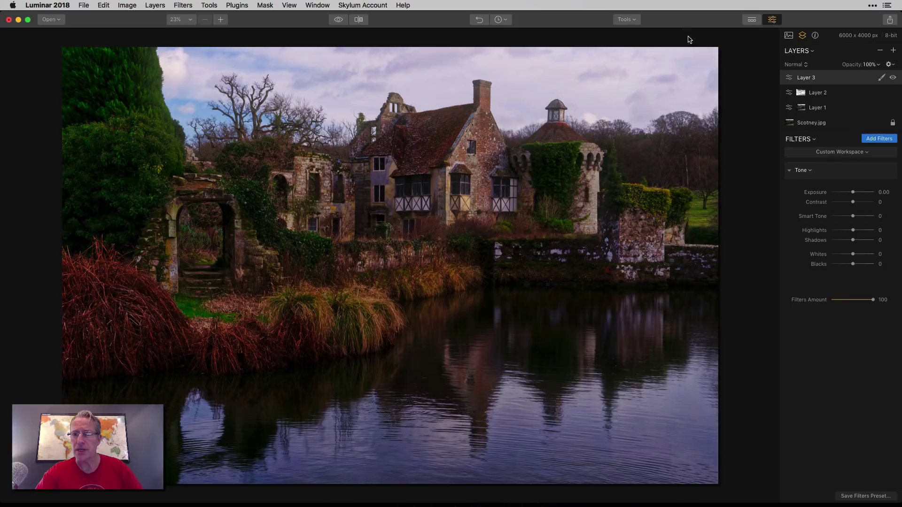
left_click_drag(853, 216, 838, 231)
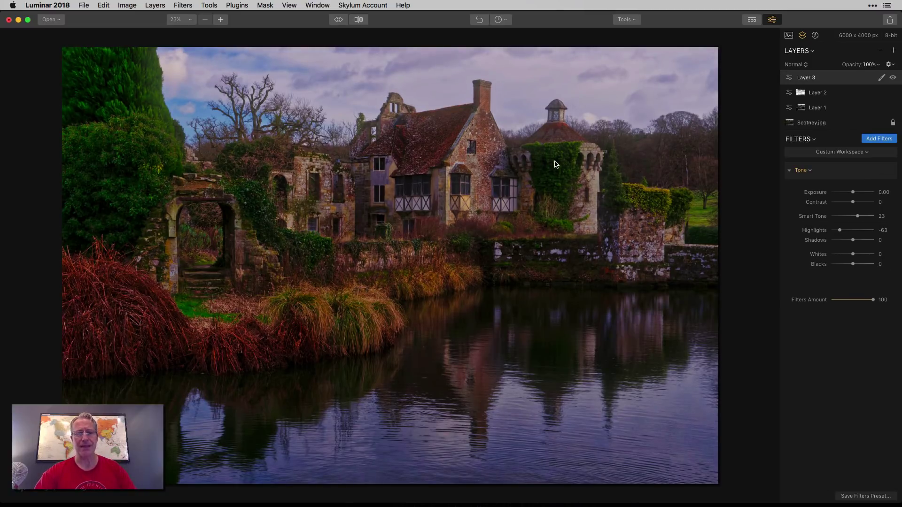
left_click(358, 20)
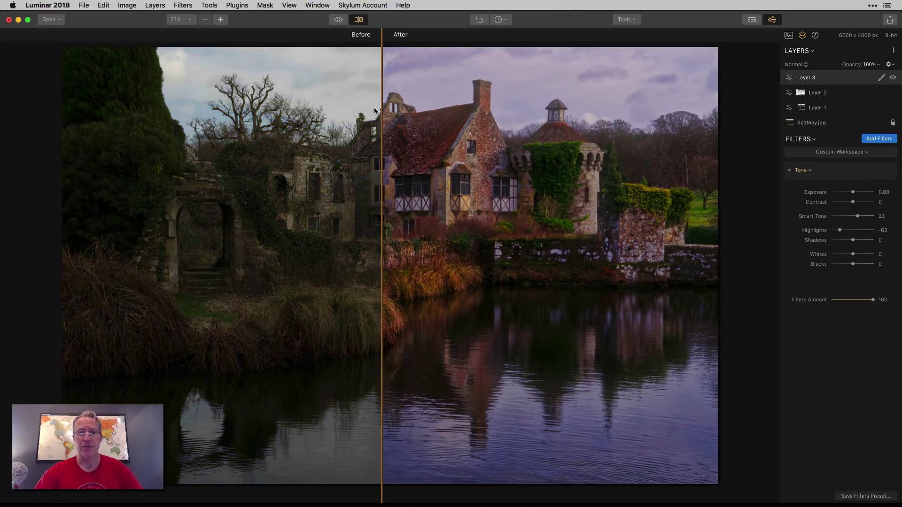
left_click_drag(381, 110, 264, 137)
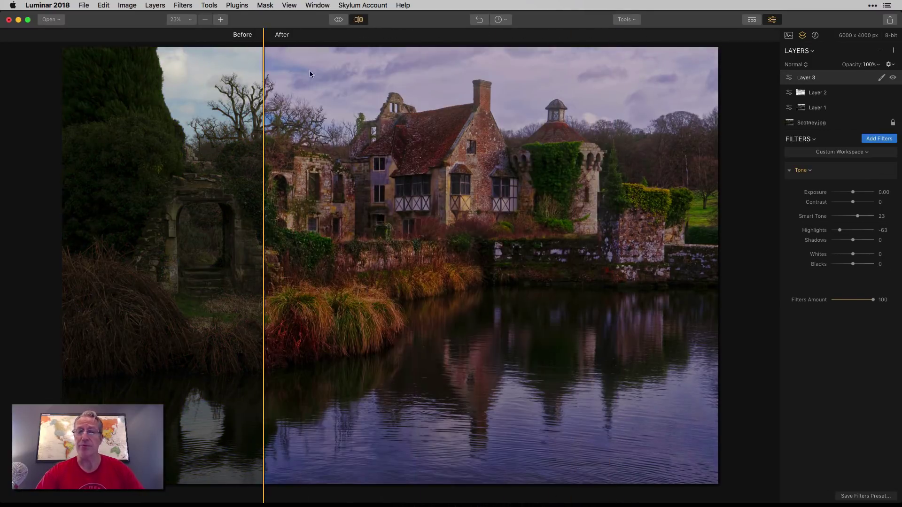
left_click(359, 20)
left_click(338, 20)
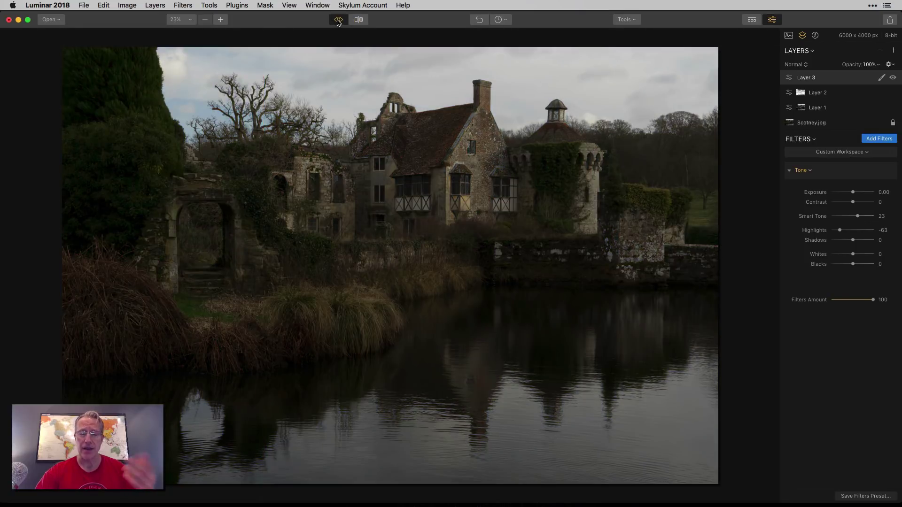
left_click(338, 21)
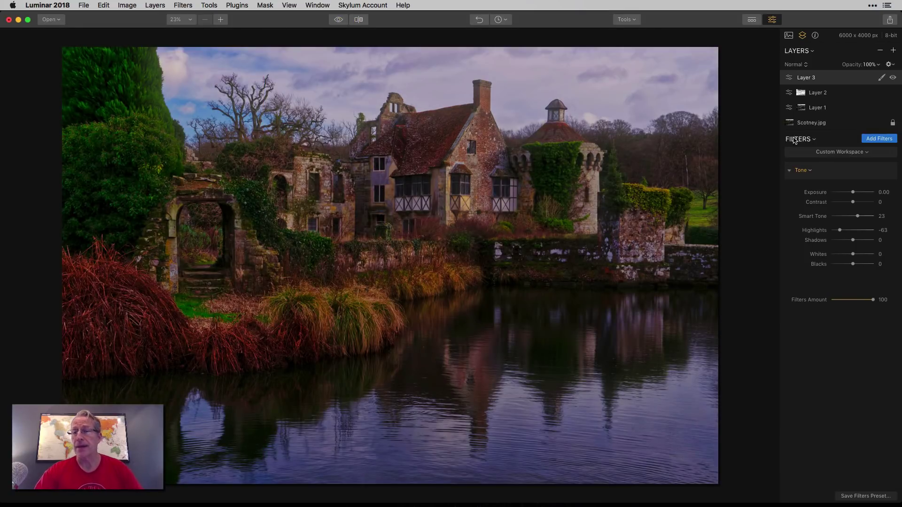